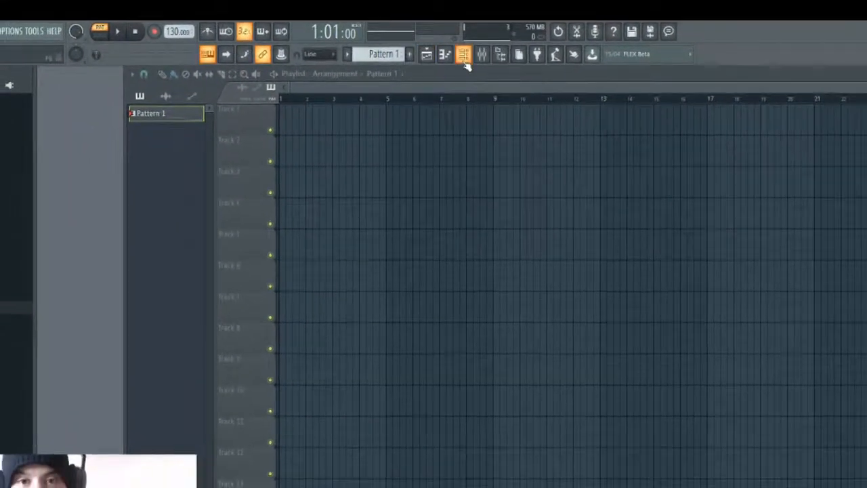
- Display the channel rack, and close both the playlist and the channel rack to empty the workspace
click(465, 59)
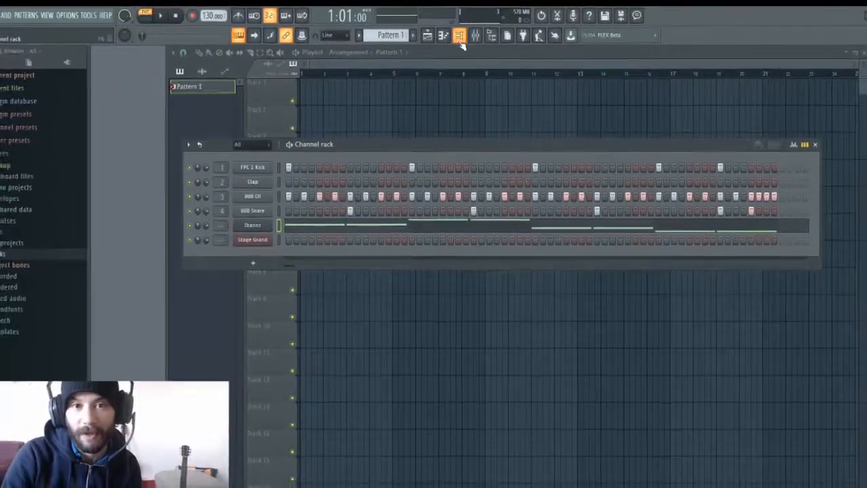
click(429, 37)
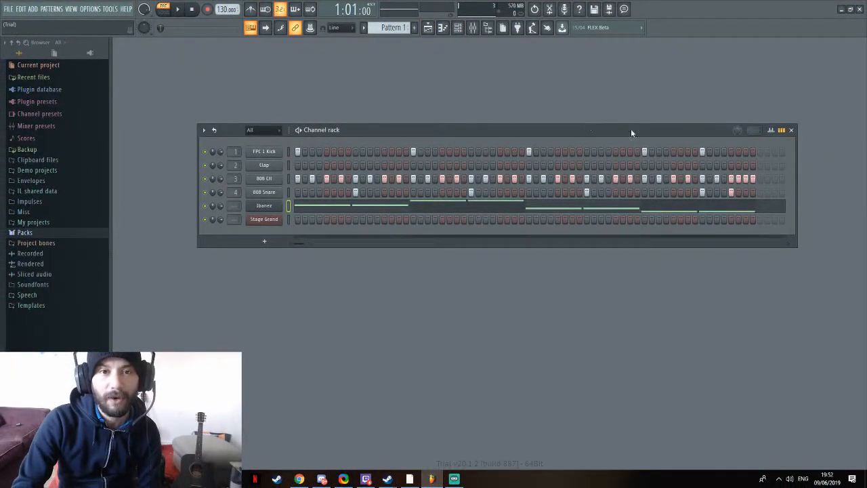
click(793, 129)
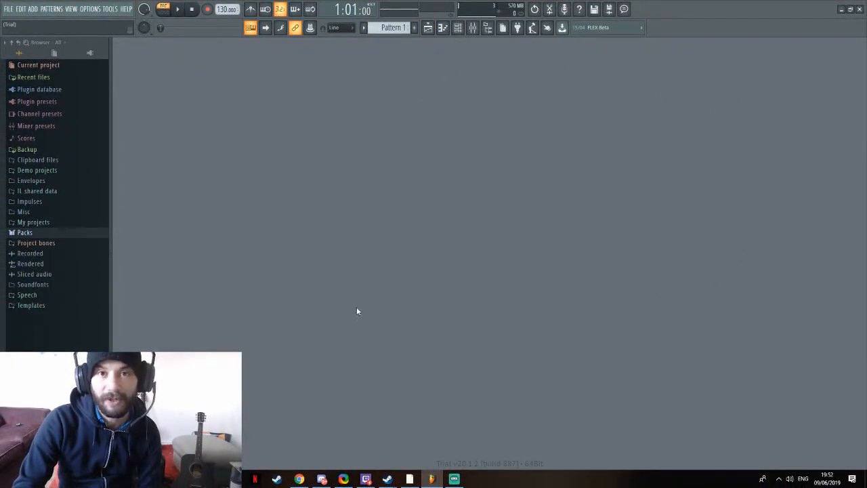
- Reopen the playlist with the channel rack on top of it, and shift the channel rack window slightly
click(428, 31)
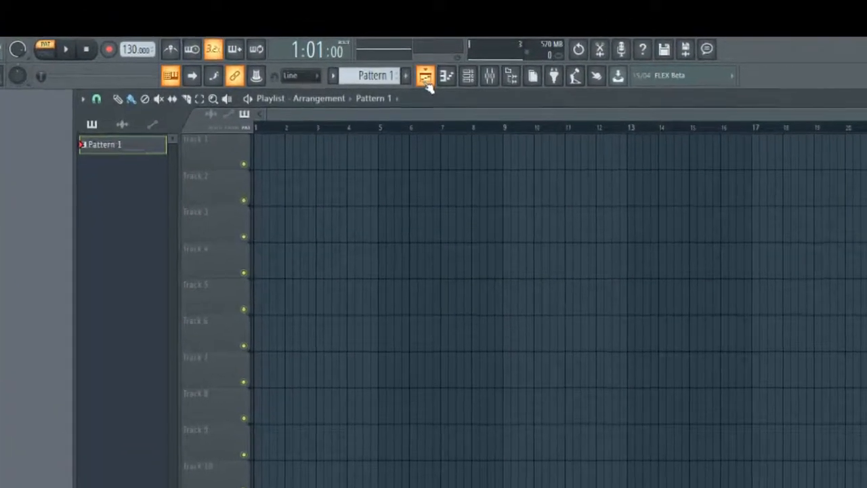
click(468, 74)
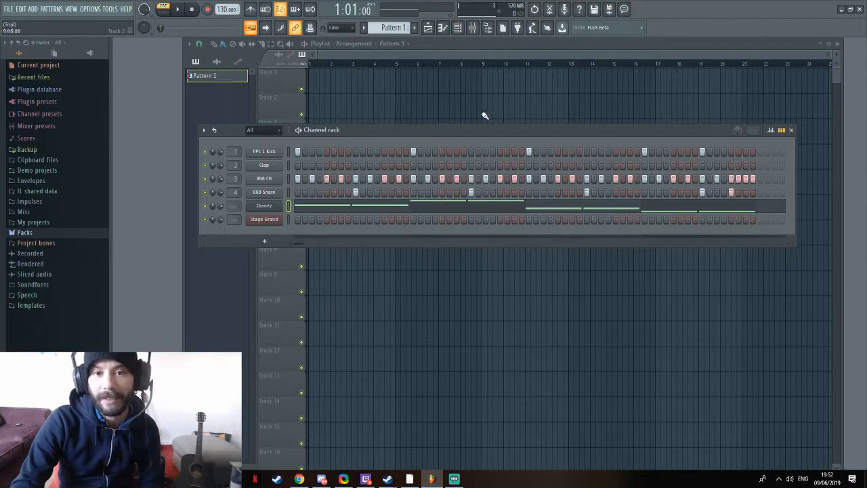
drag(391, 135, 409, 133)
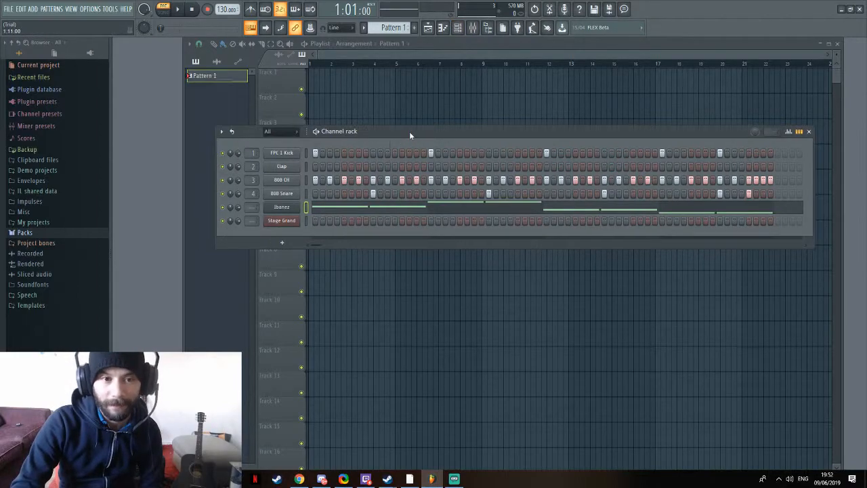
click(459, 29)
click(460, 32)
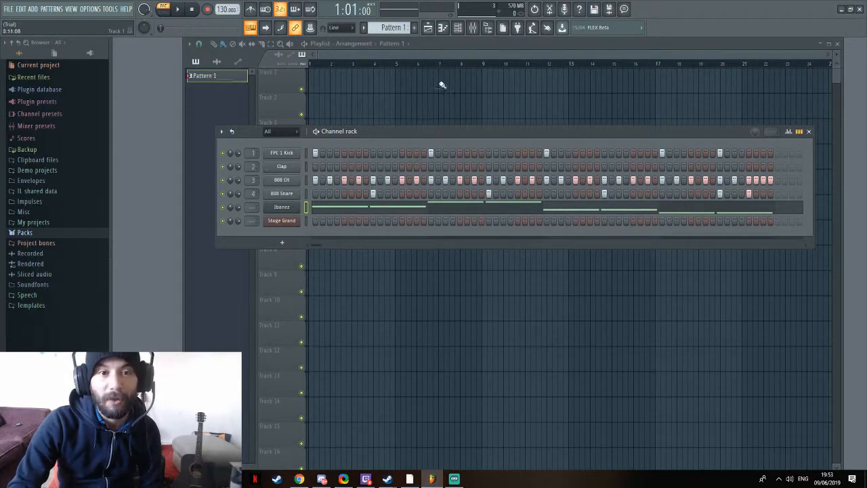
- Place Pattern 1 at bar 1 of Track 1, duplicate the clip right behind it, and delete both clips
click(323, 86)
drag(374, 85, 361, 86)
key(ctrl+b)
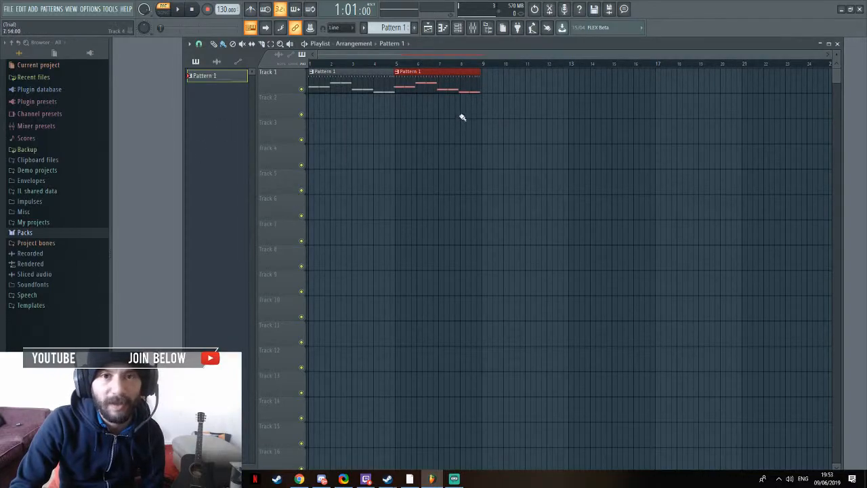
right_click(421, 87)
right_click(371, 88)
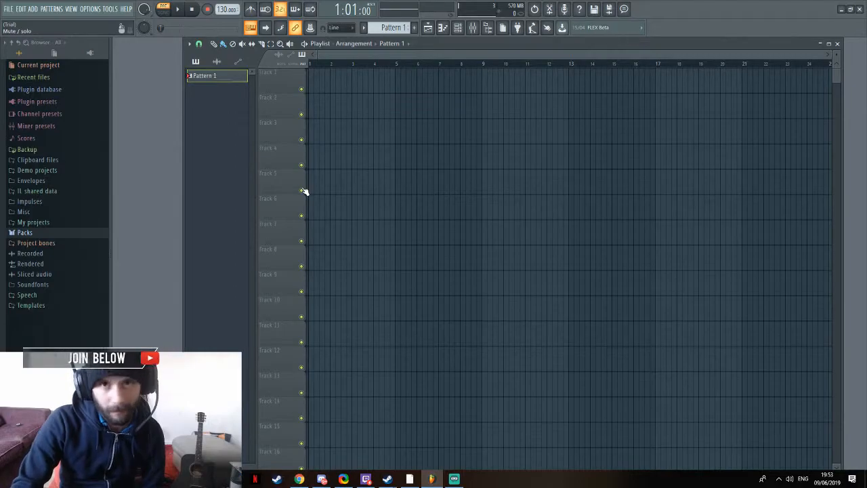
- Set the project tempo to 130 BPM and display the channel rack over the playlist
click(458, 29)
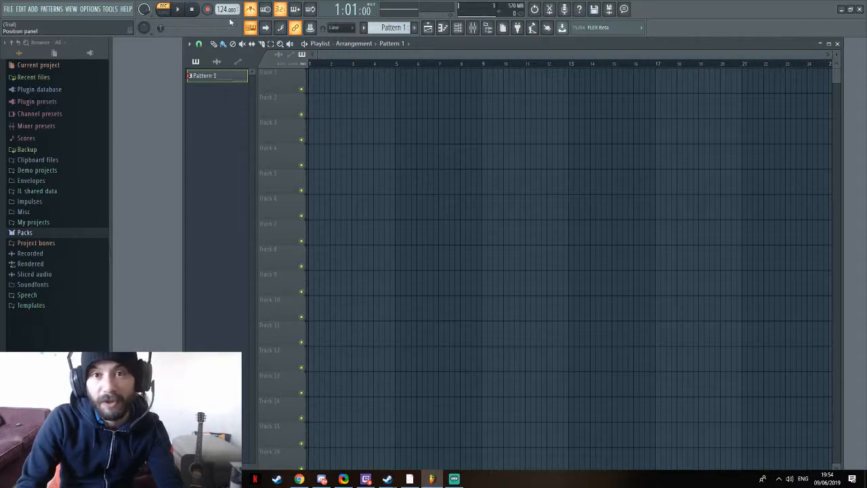
scroll(223, 10, up, 1)
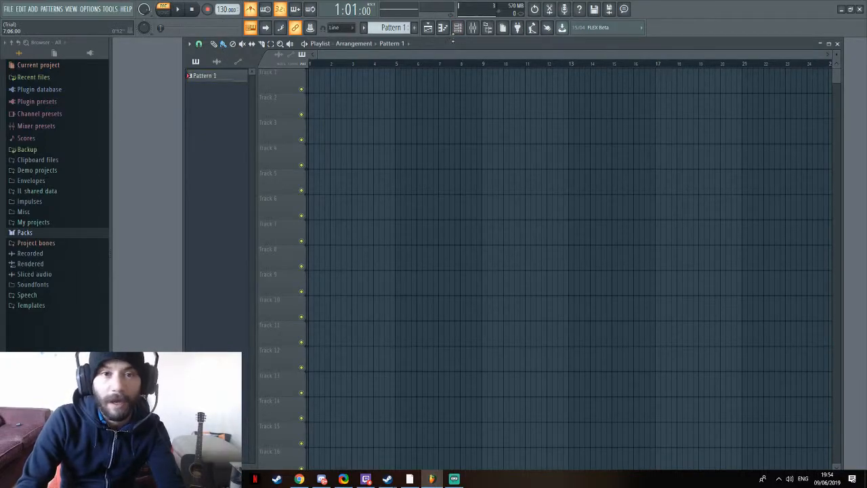
click(458, 30)
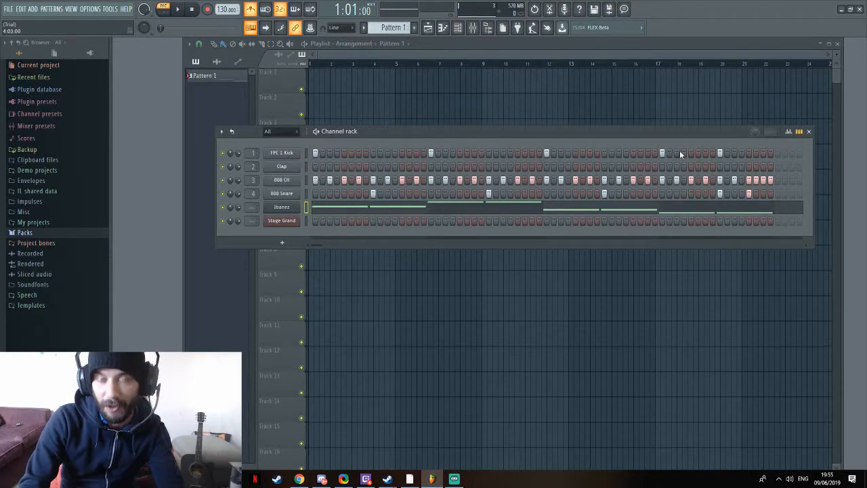
click(458, 30)
click(458, 29)
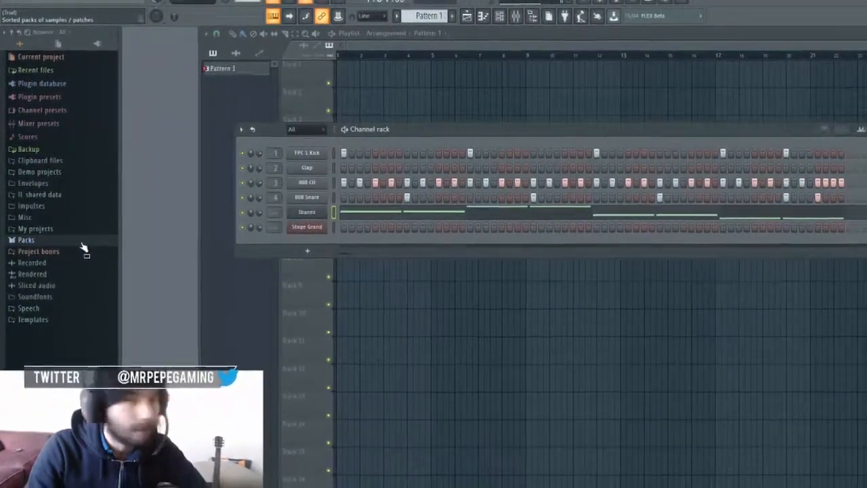
- Look through the browser folders, including Packs, Plugin database, Recorded, Sliced audio and Demo projects
click(64, 241)
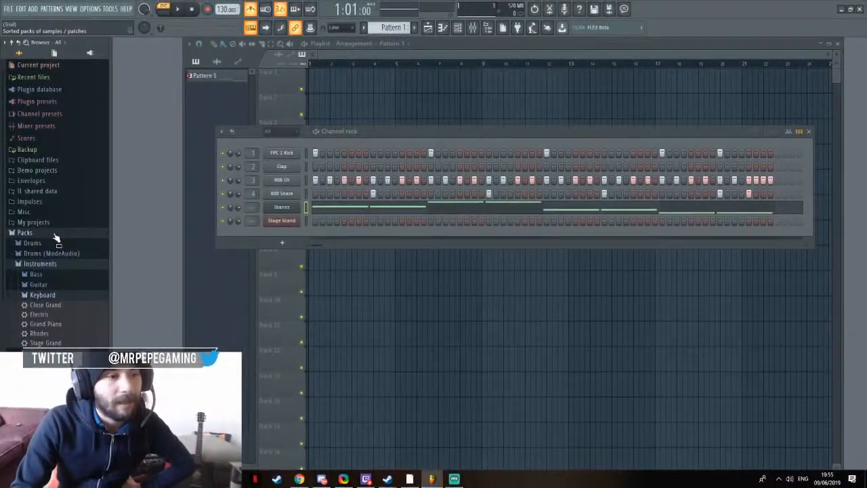
click(53, 127)
click(57, 114)
click(56, 90)
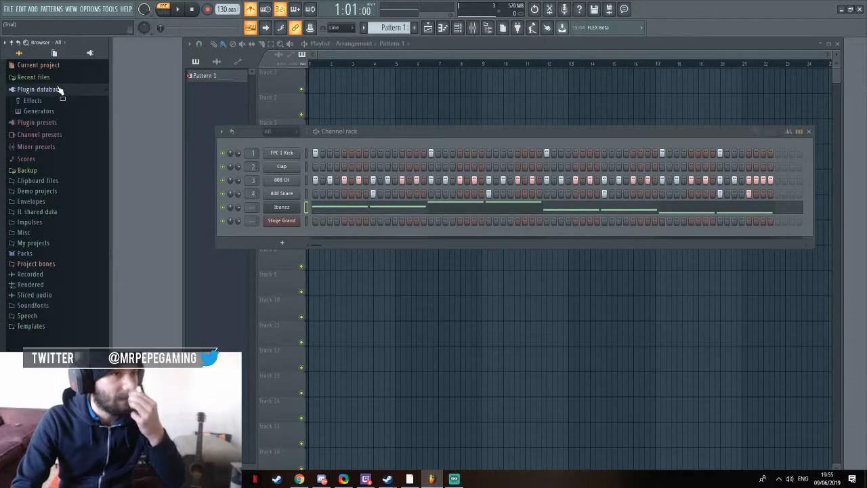
click(31, 275)
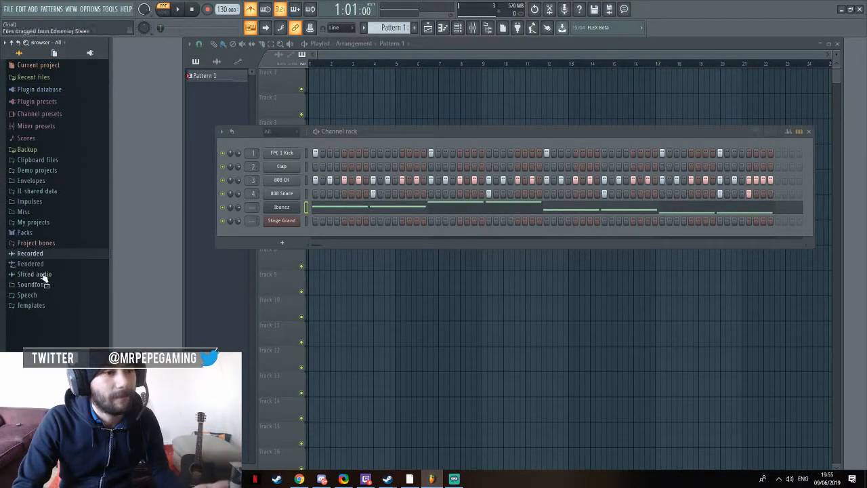
click(42, 275)
click(40, 171)
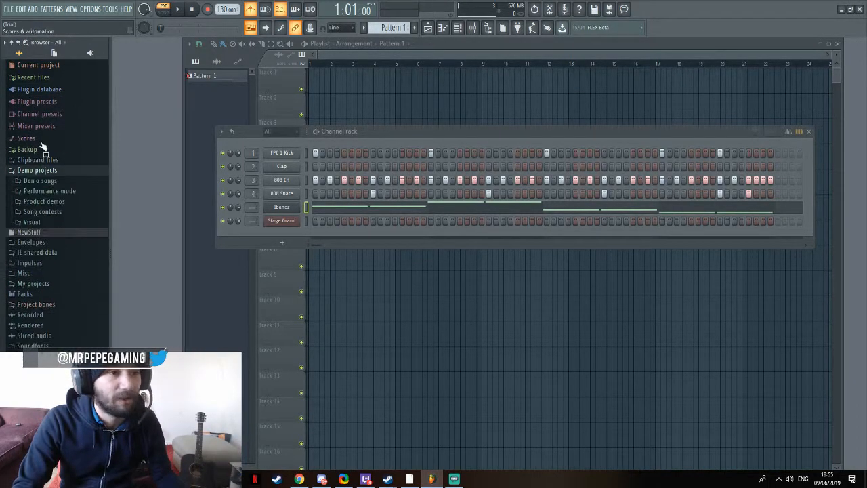
click(54, 171)
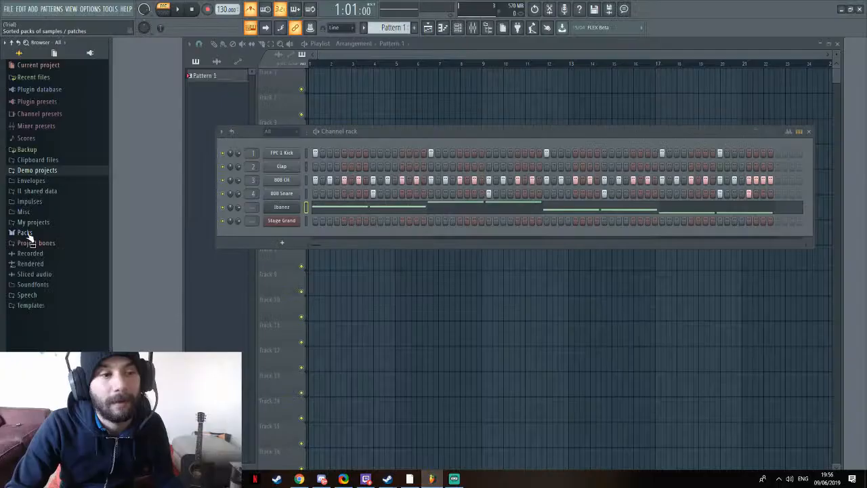
- Load the Ibanez preset from the Bass instruments in Packs onto the Ibanez channel of the channel rack
click(26, 232)
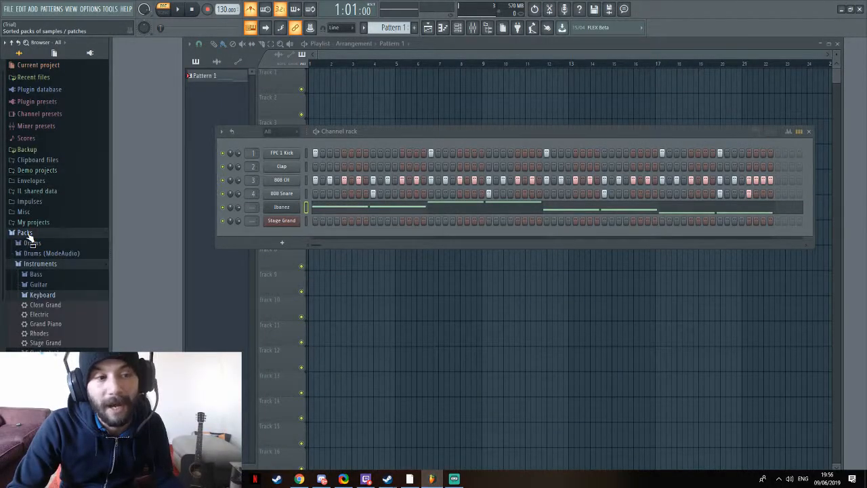
click(70, 265)
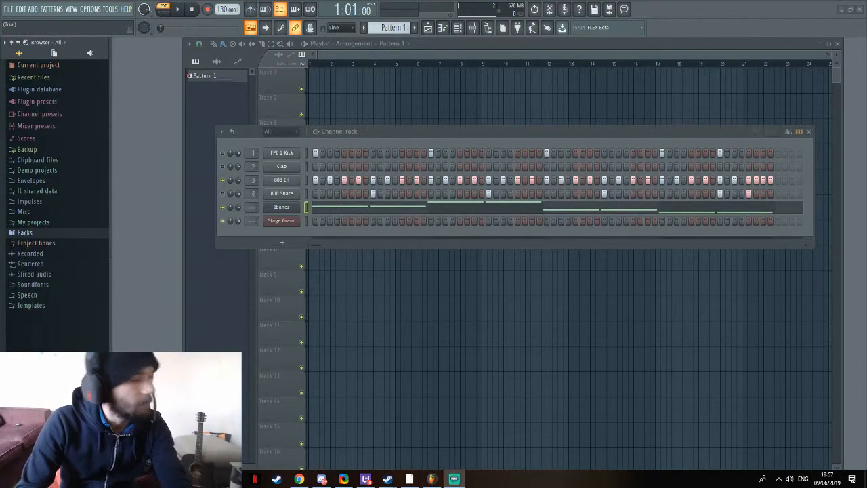
click(60, 235)
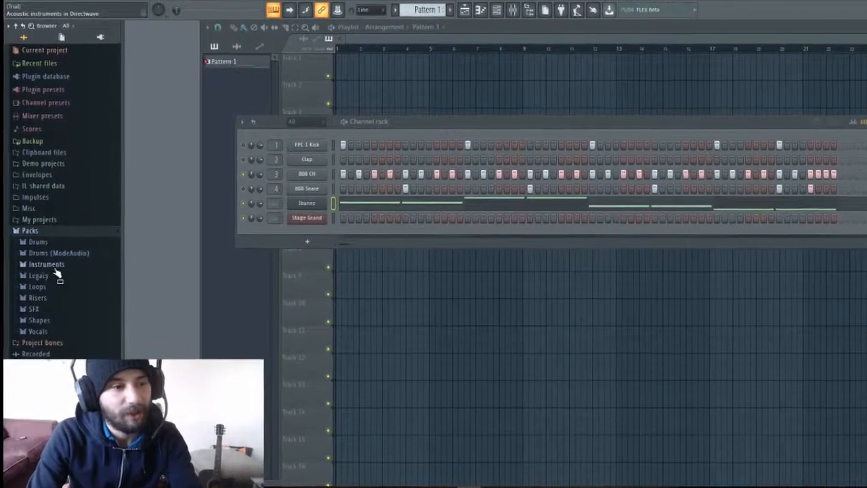
click(54, 266)
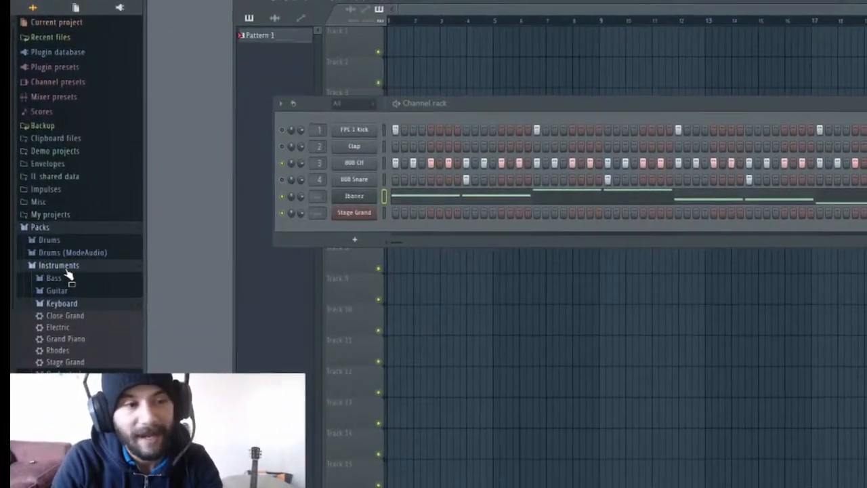
click(67, 278)
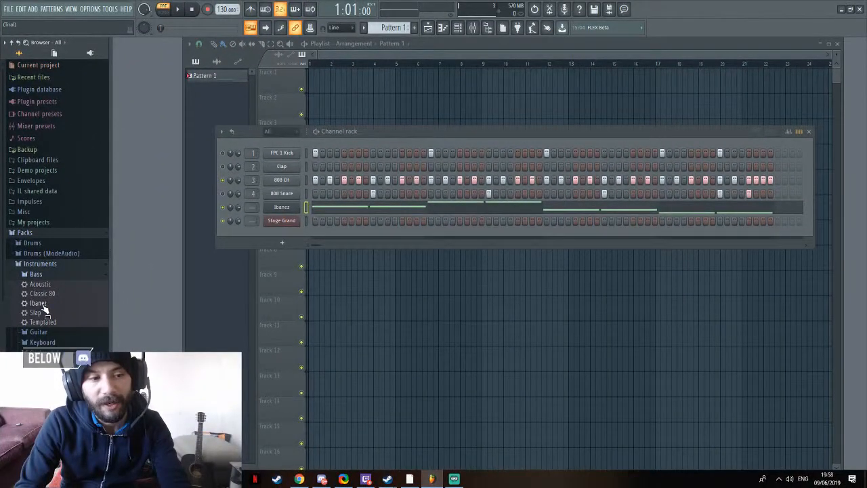
drag(42, 306, 280, 208)
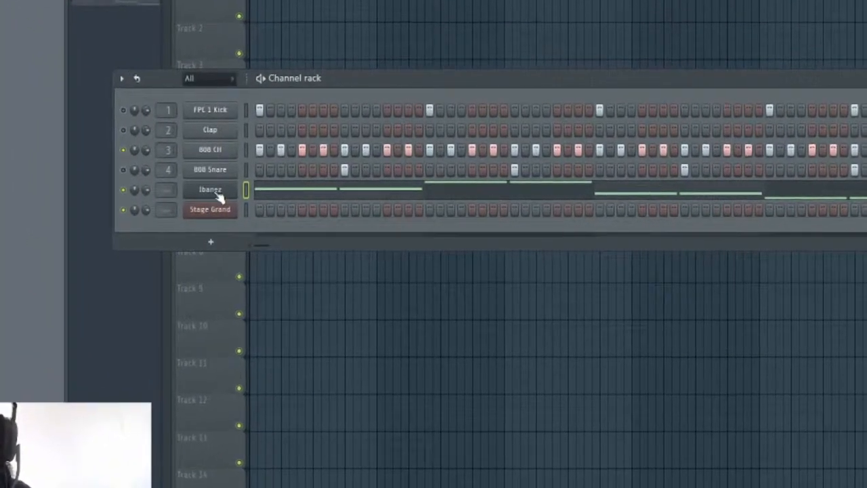
- Open the piano roll of the Ibanez channel
right_click(237, 201)
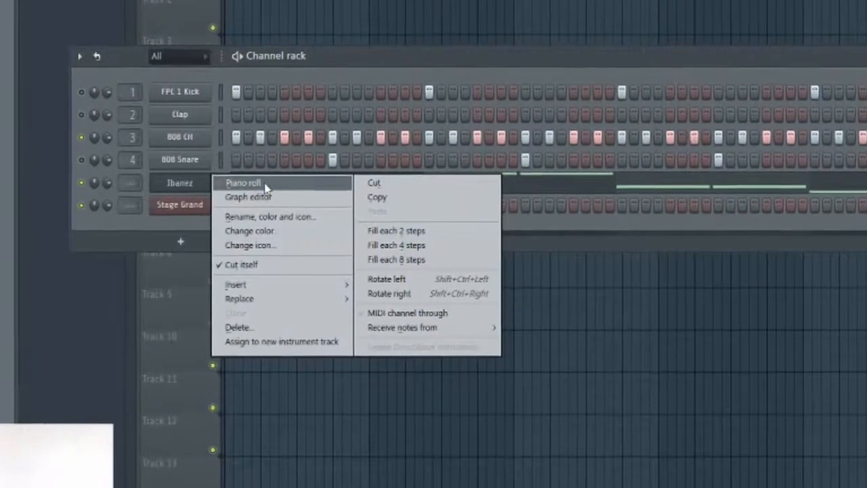
click(253, 180)
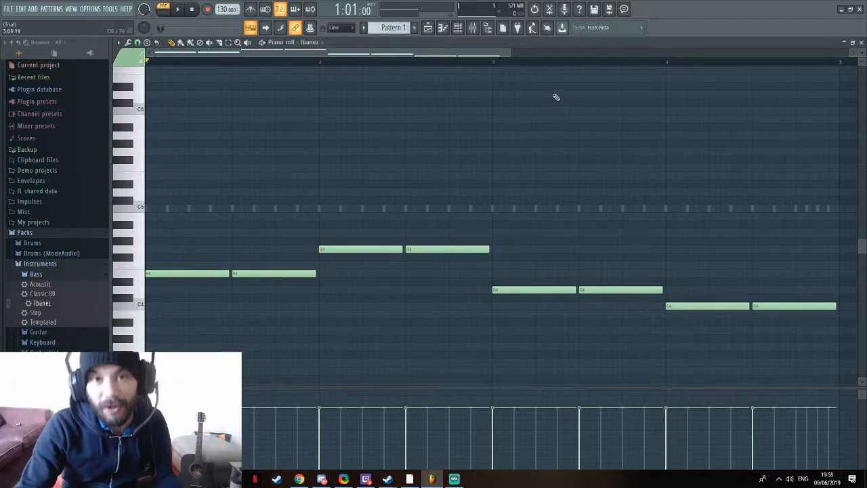
- Show and hide the playlist and channel rack in turn, and return to the Ibanez piano roll
click(430, 32)
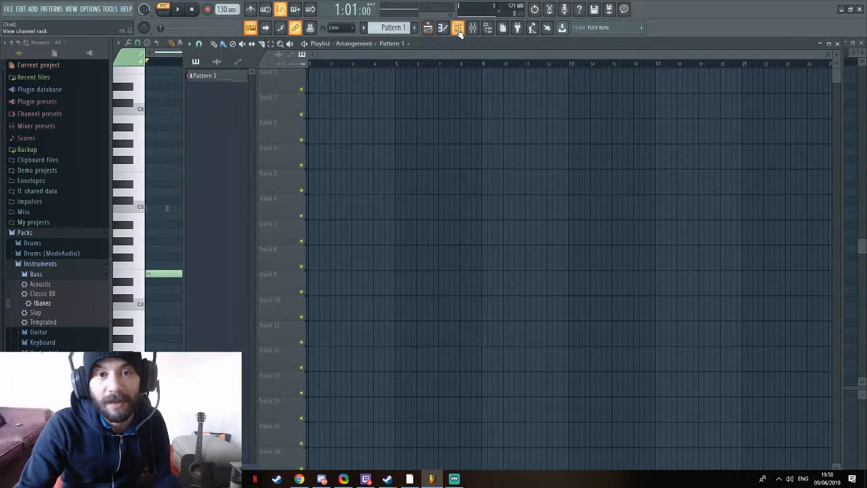
key(F6)
key(F6)
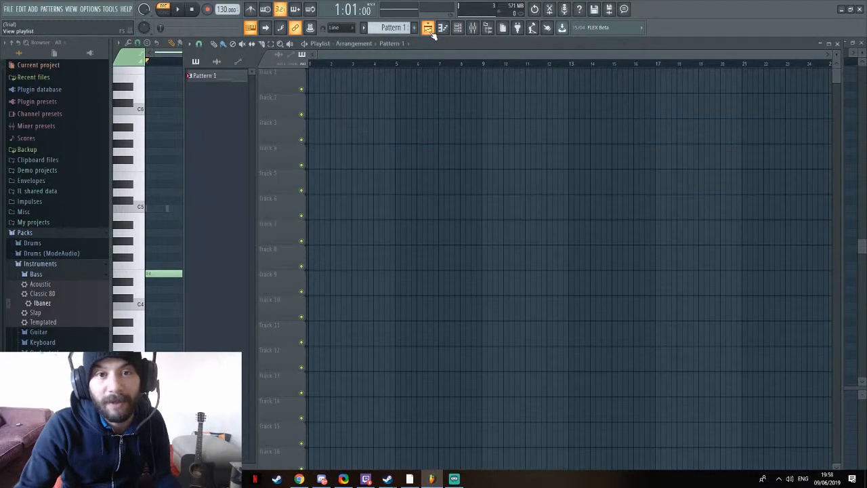
click(432, 34)
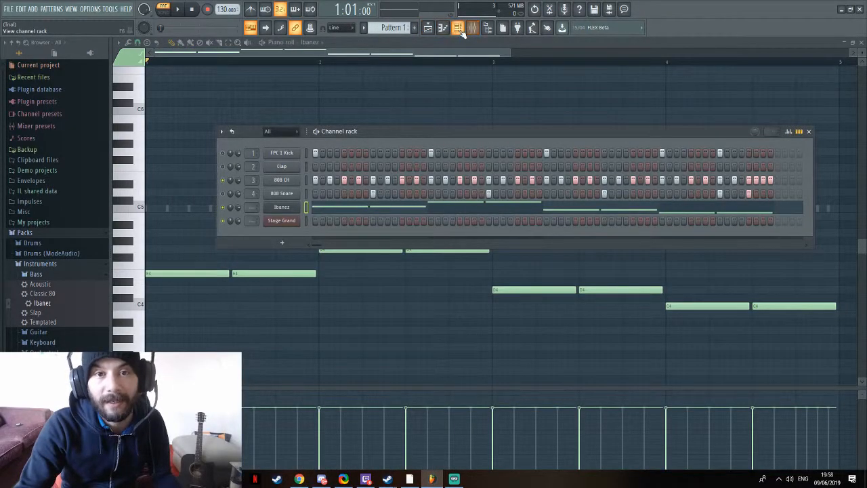
click(459, 34)
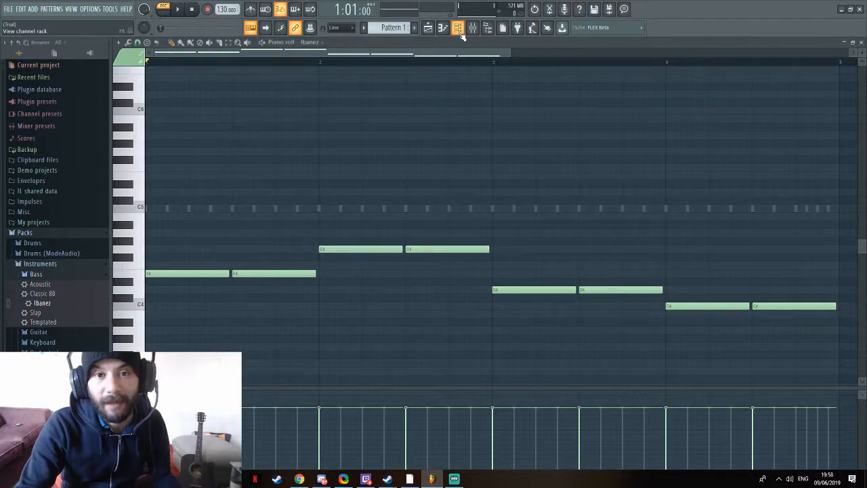
click(458, 29)
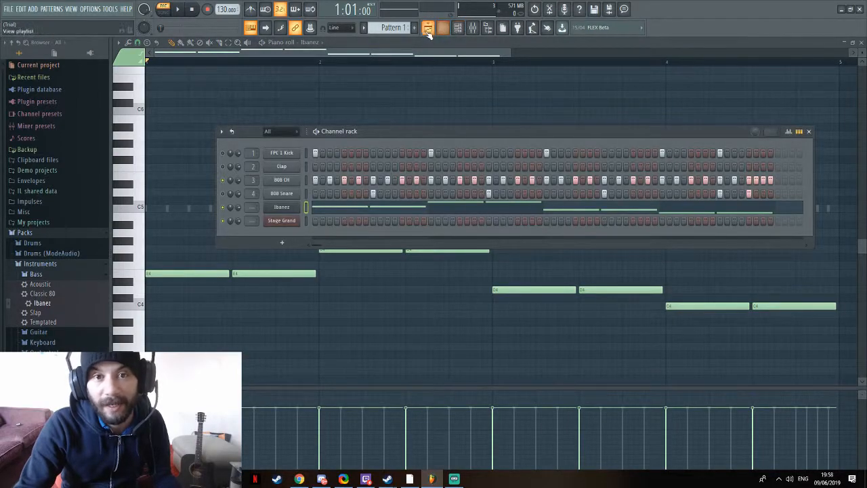
click(427, 27)
click(460, 30)
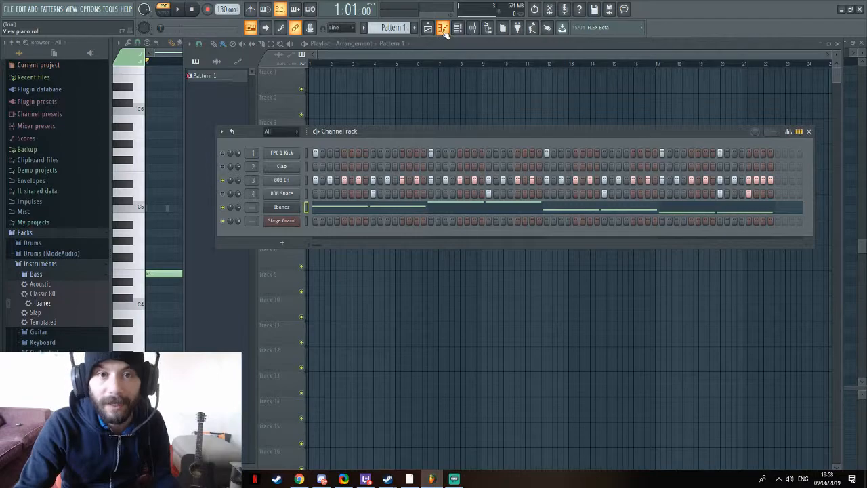
click(442, 28)
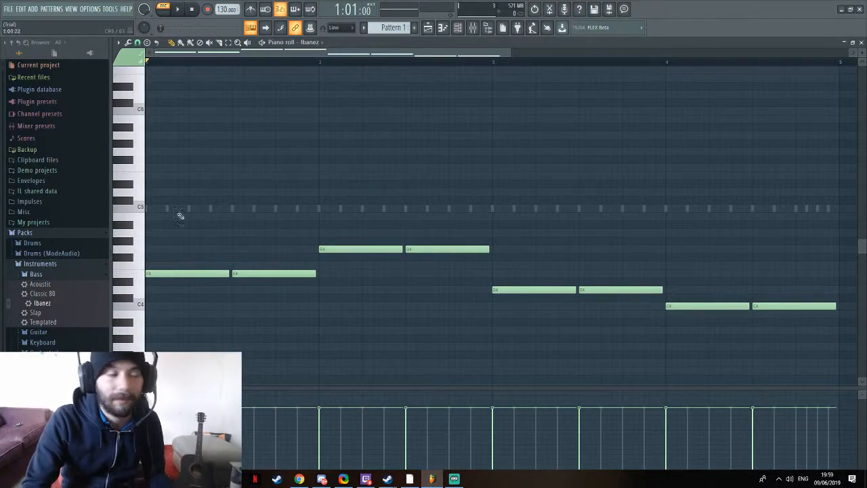
- Delete all notes from the Ibanez piano roll and audition a key on its piano keyboard
key(Delete)
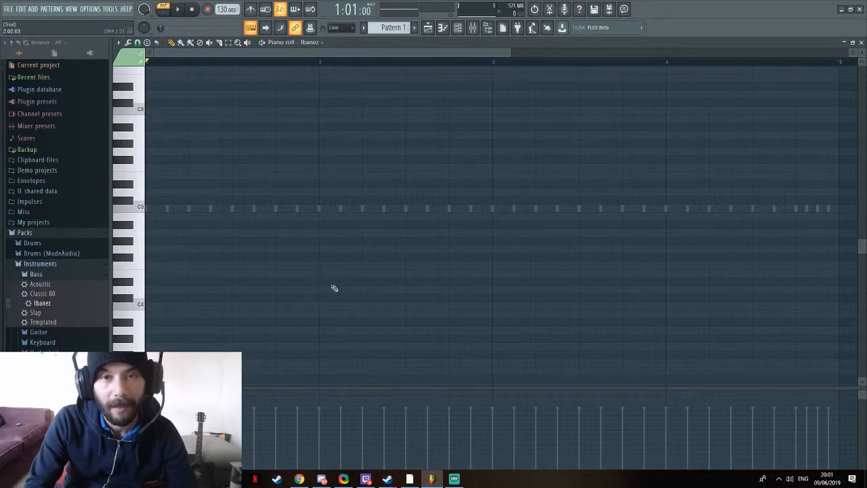
click(142, 269)
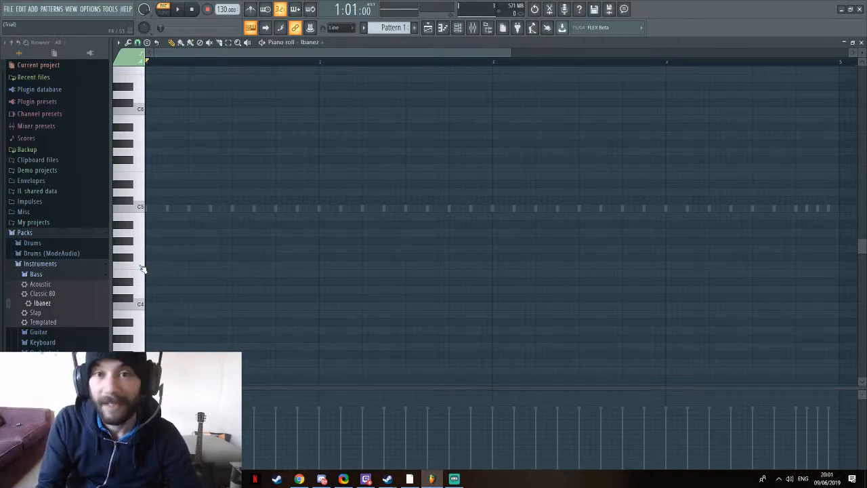
- Audition several bass notes on the Ibanez channel around E4 to choose a starting pitch
key(n)
key(v)
key(c)
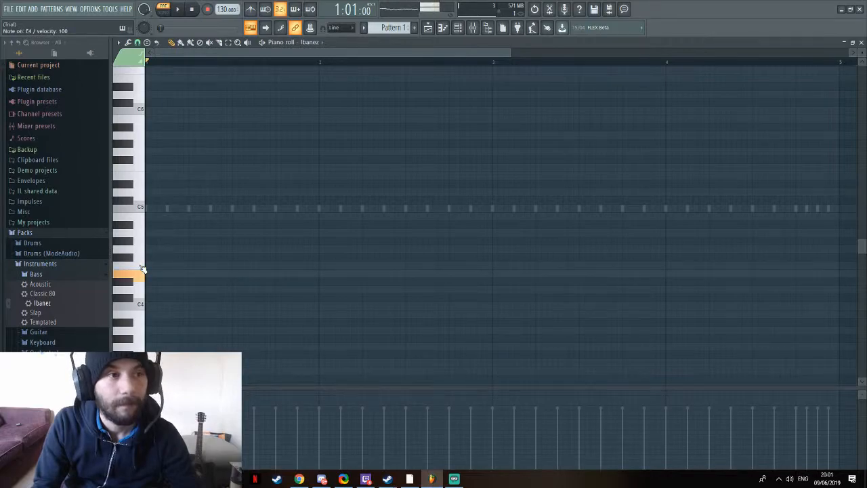
key(n)
key(c)
key(v)
key(c)
key(n)
key(c)
- Place an E4 note just under half a bar long at the start of bar 1 and play it back
click(152, 274)
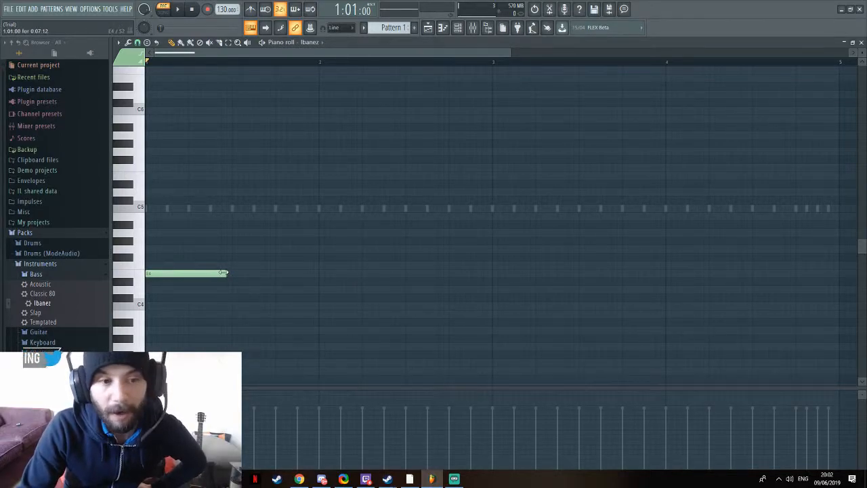
drag(223, 272, 162, 277)
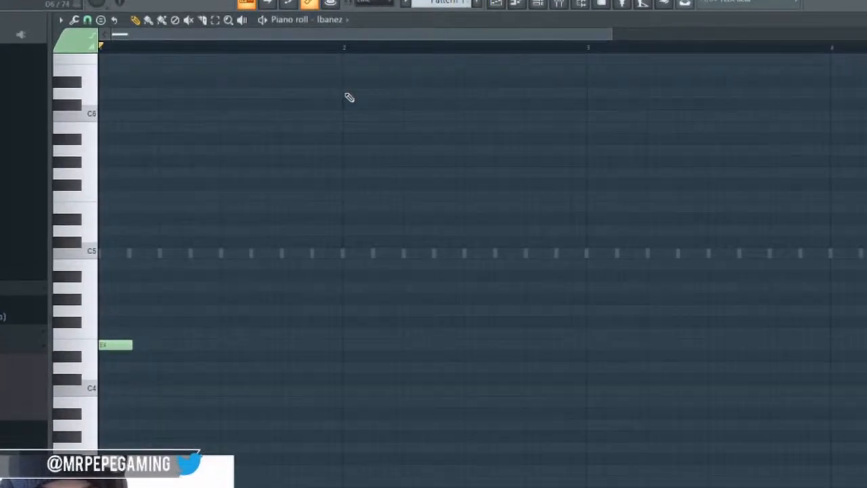
drag(142, 325, 215, 325)
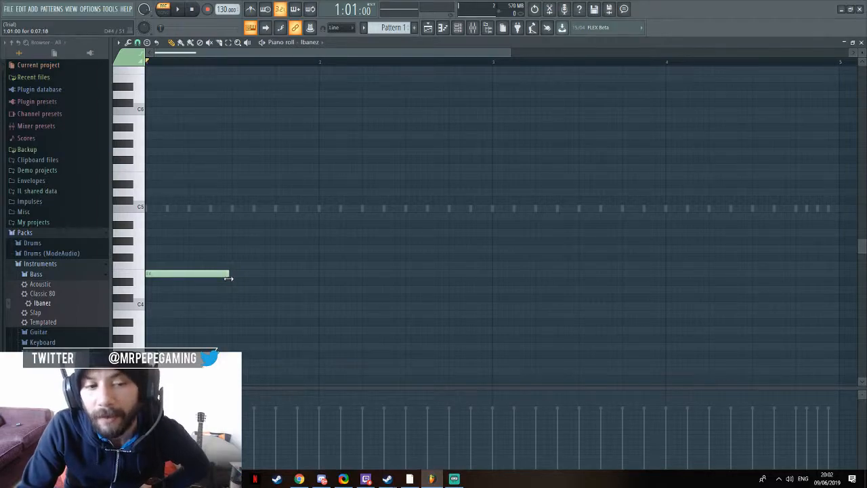
key(space)
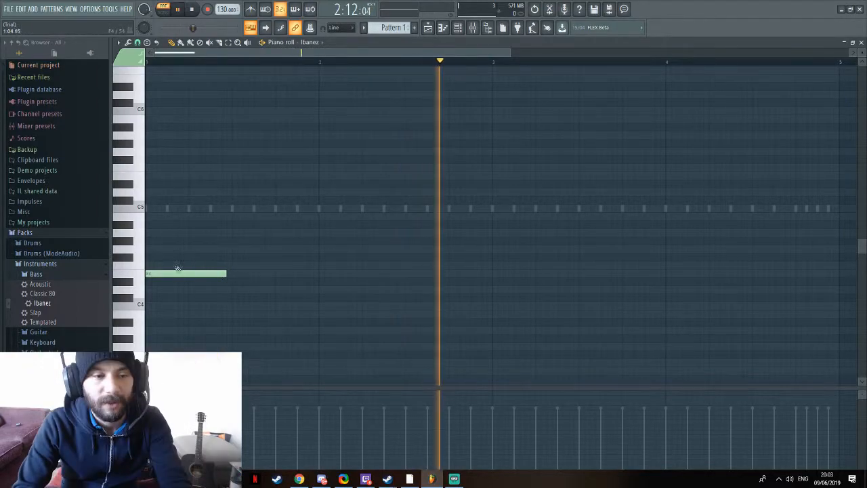
key(space)
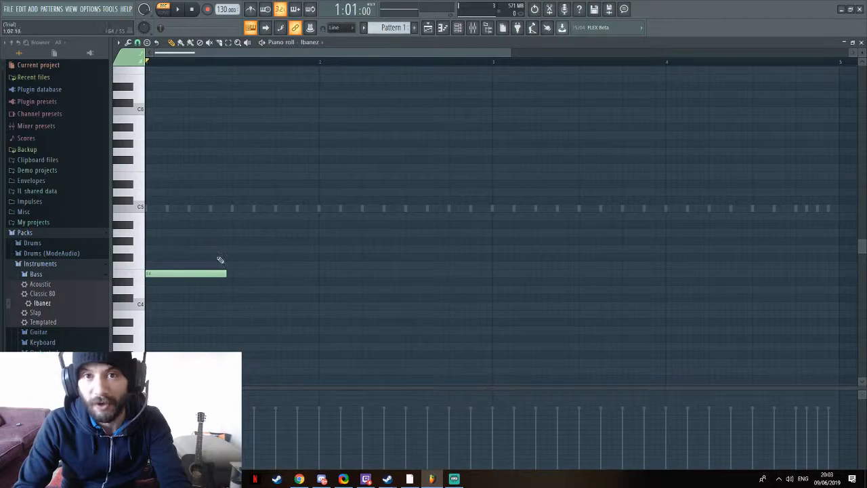
key(space)
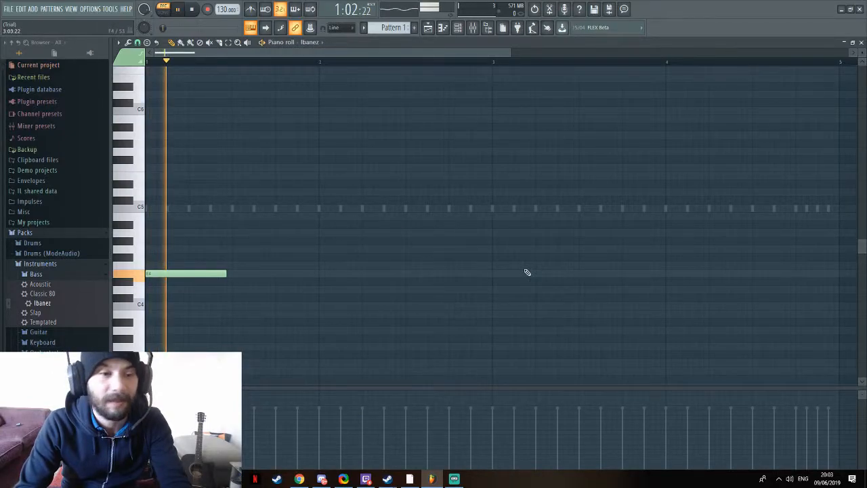
key(space)
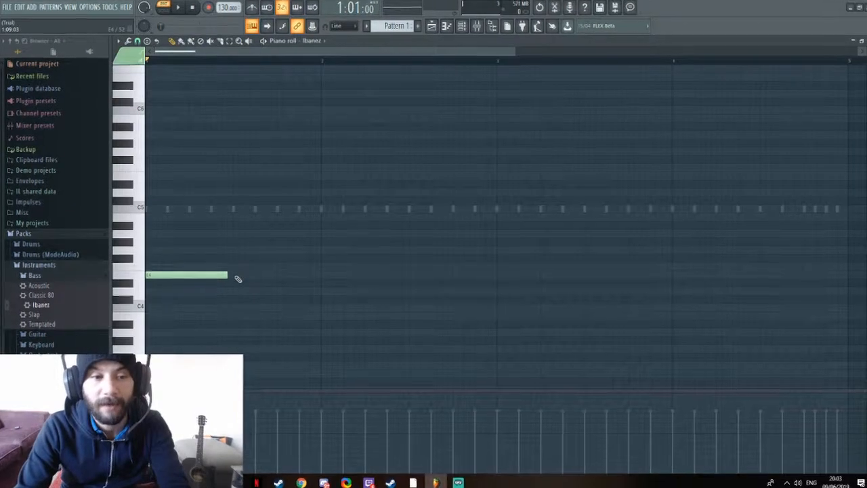
- Add a second E4 note of the same length at the middle of bar 1 and play both notes back
click(236, 274)
key(space)
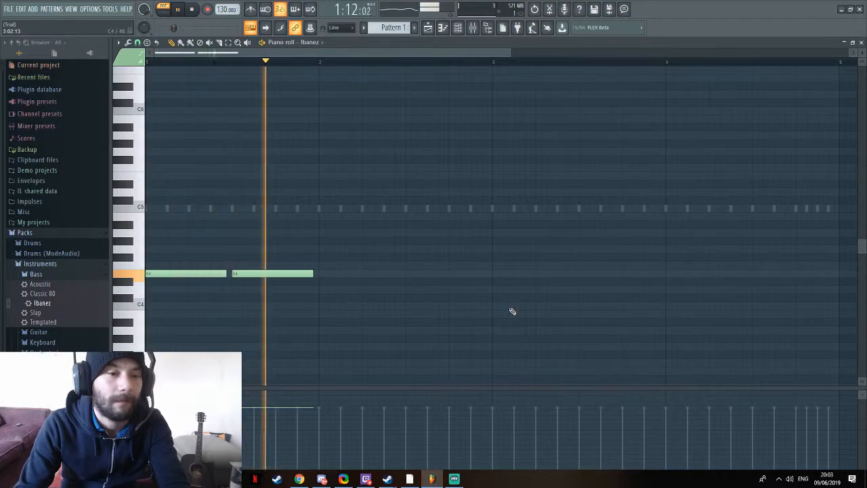
key(space)
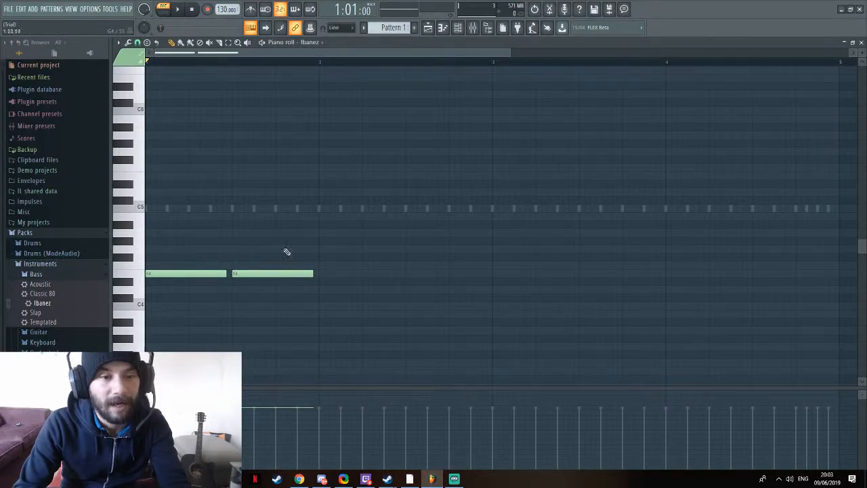
- Add two G4 notes in bar 2, one at its start and one at its middle, and play the pattern
click(321, 251)
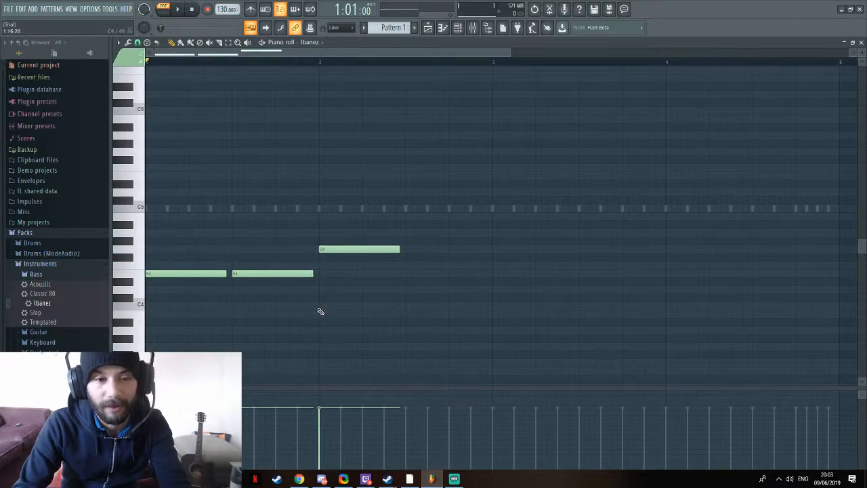
click(392, 252)
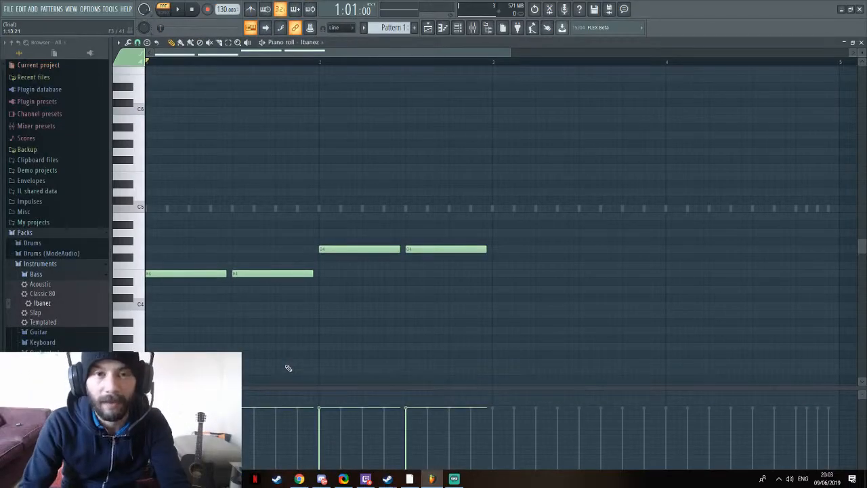
key(space)
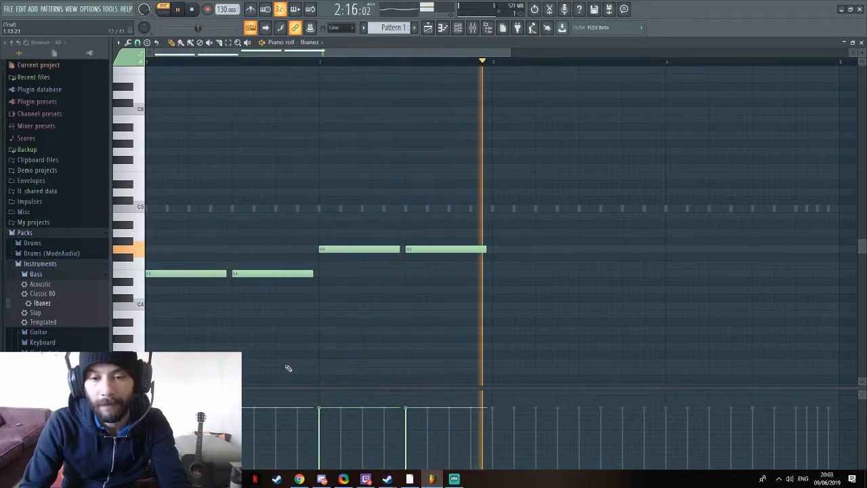
key(space)
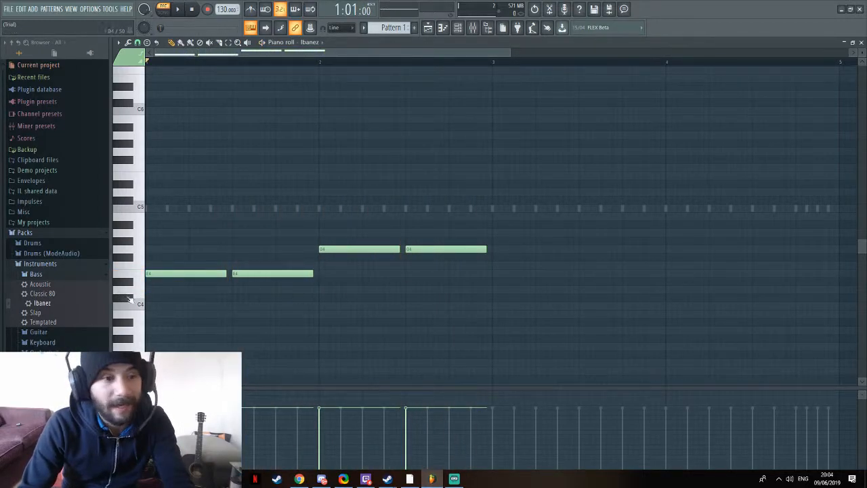
- Place a D4 note at the start of bar 3 and delete the stray E4 note above it
click(505, 274)
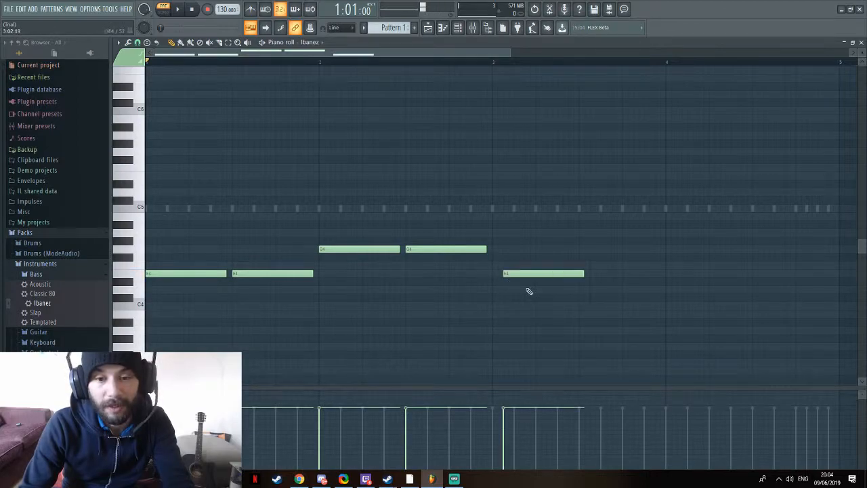
drag(522, 274, 508, 288)
click(516, 289)
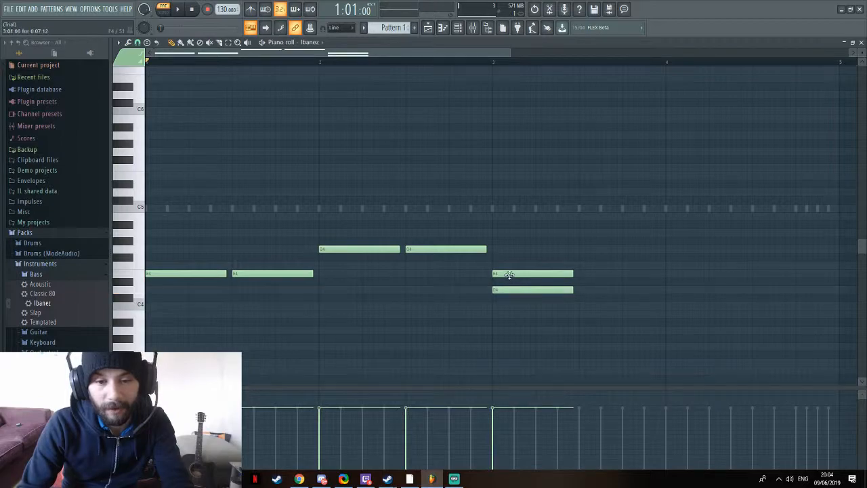
right_click(506, 274)
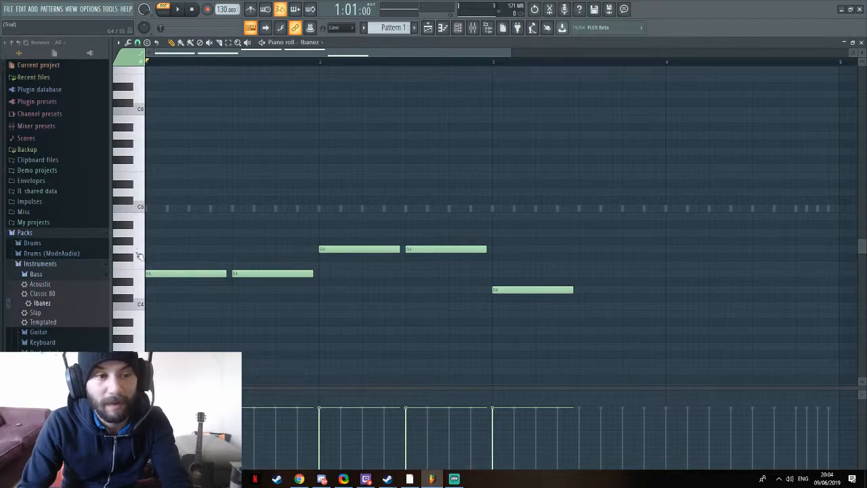
- Move the D4 note in bar 3 up to E4 and back down to D4
click(548, 290)
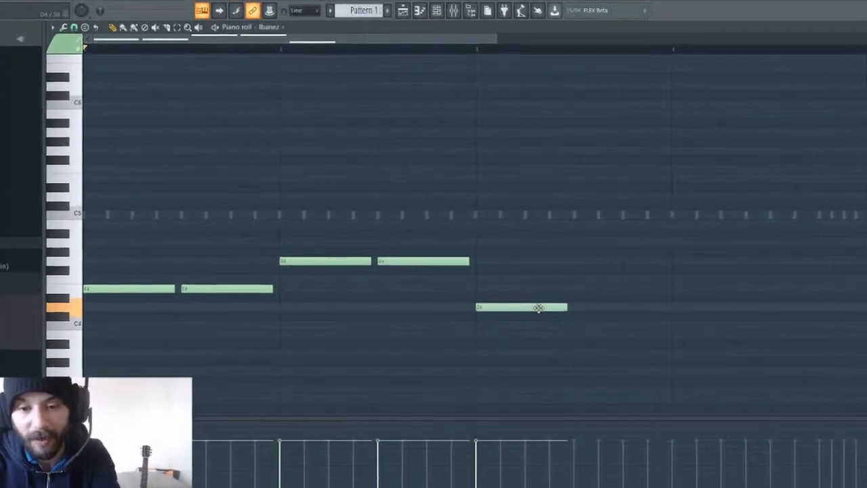
drag(538, 308, 537, 289)
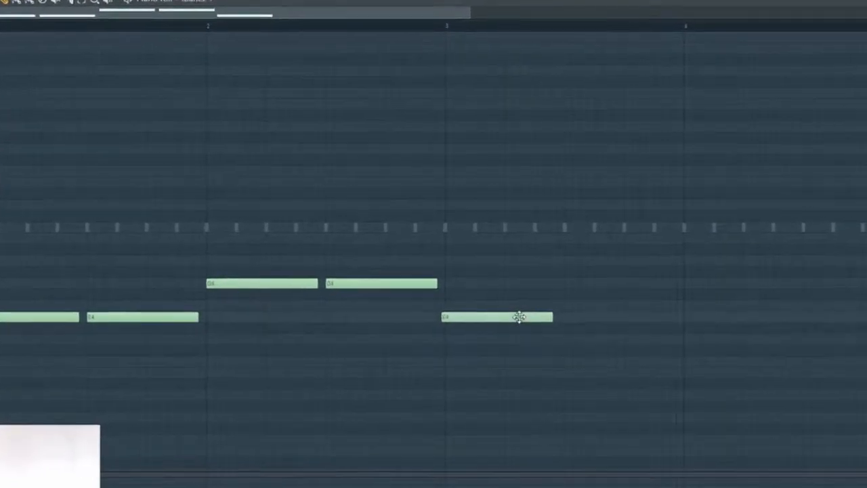
drag(515, 325, 547, 289)
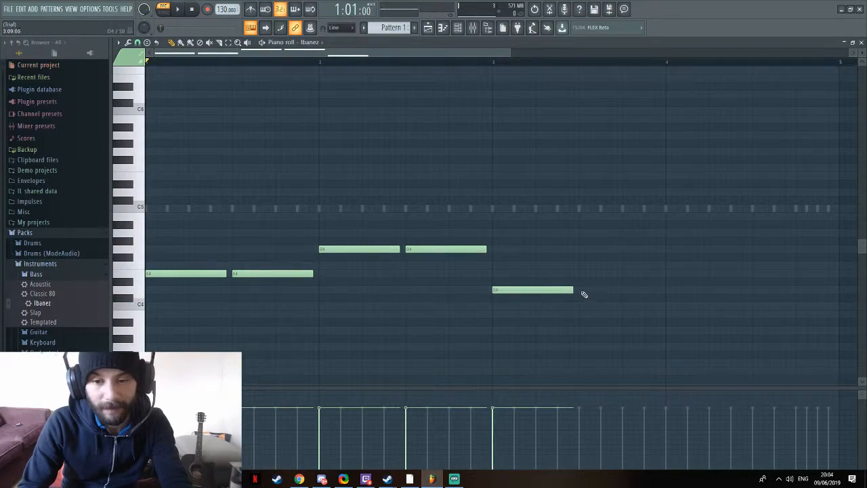
- Add a second D4 note at the middle of bar 3 and play the bass line back
click(583, 292)
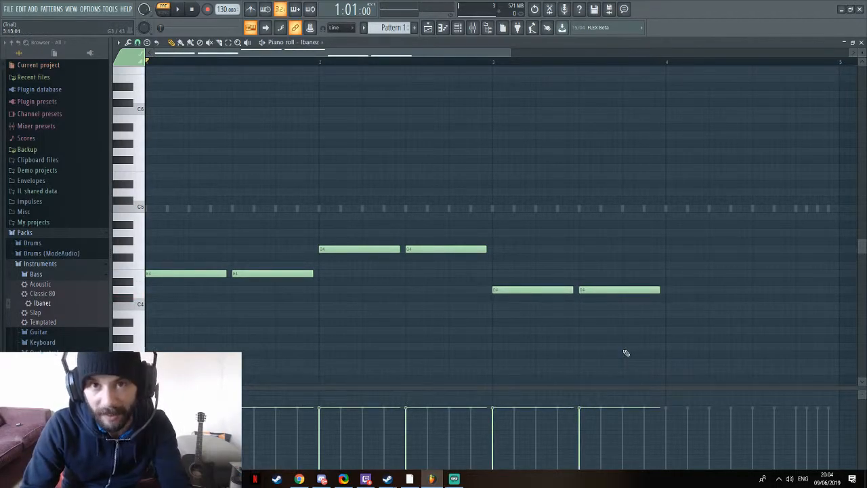
key(space)
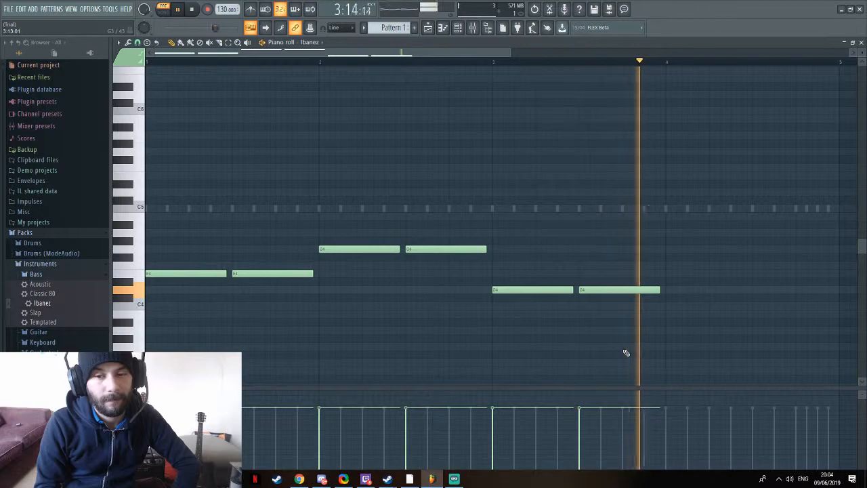
key(space)
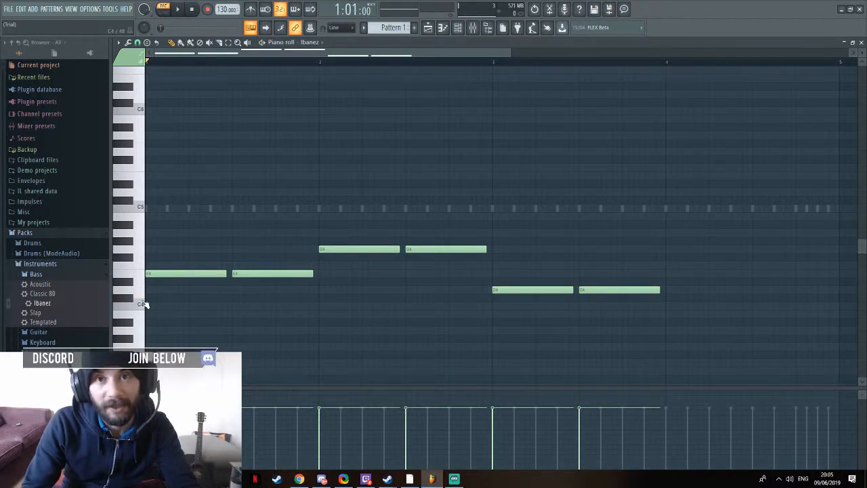
- Add two C4 notes in bar 4, one at its start and one at its middle, and play the whole bass line
click(670, 306)
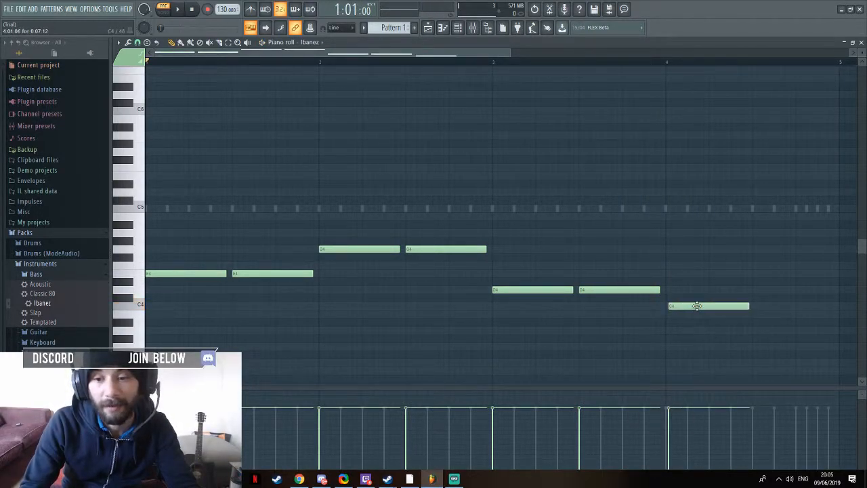
click(754, 306)
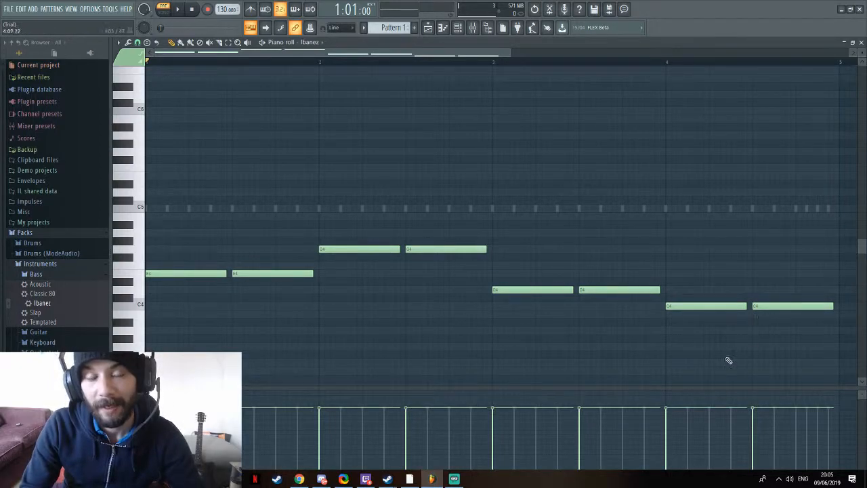
key(space)
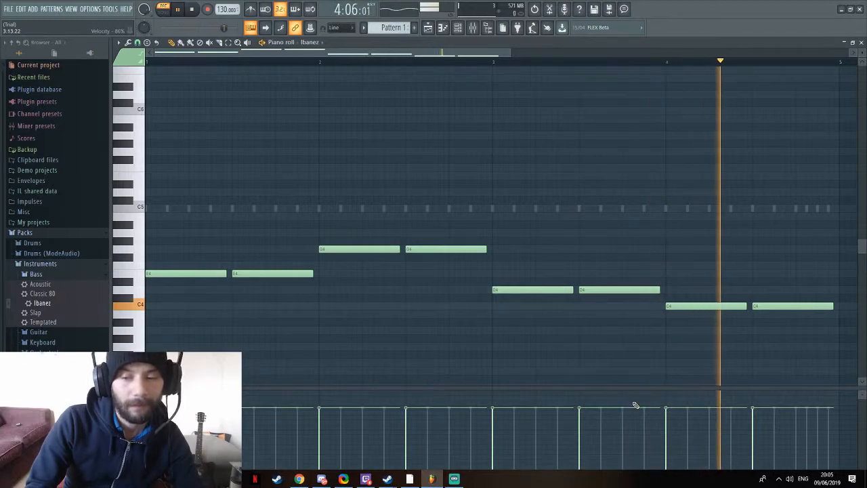
key(space)
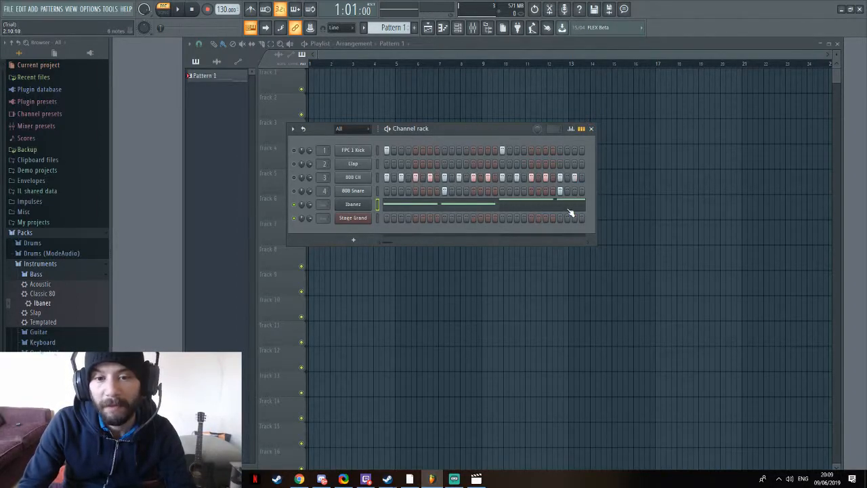
- Widen and reposition the channel rack over the playlist so all four bars of steps are in view
drag(497, 131, 421, 132)
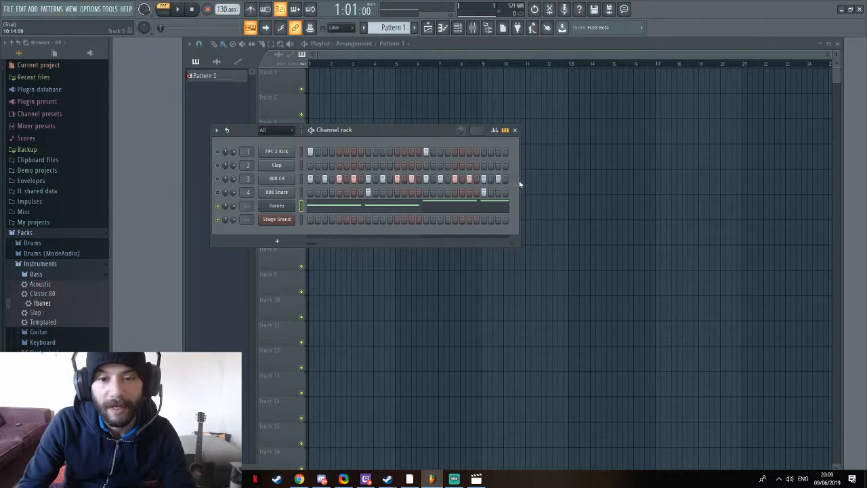
drag(519, 182, 831, 171)
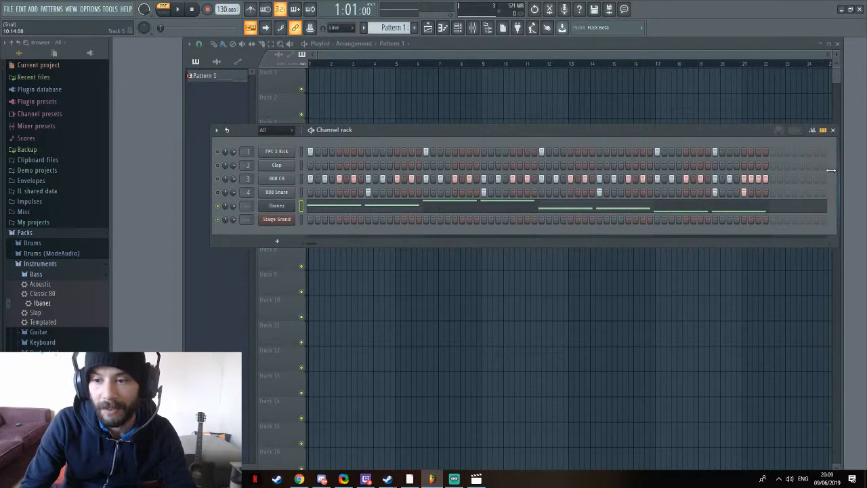
drag(704, 133, 599, 127)
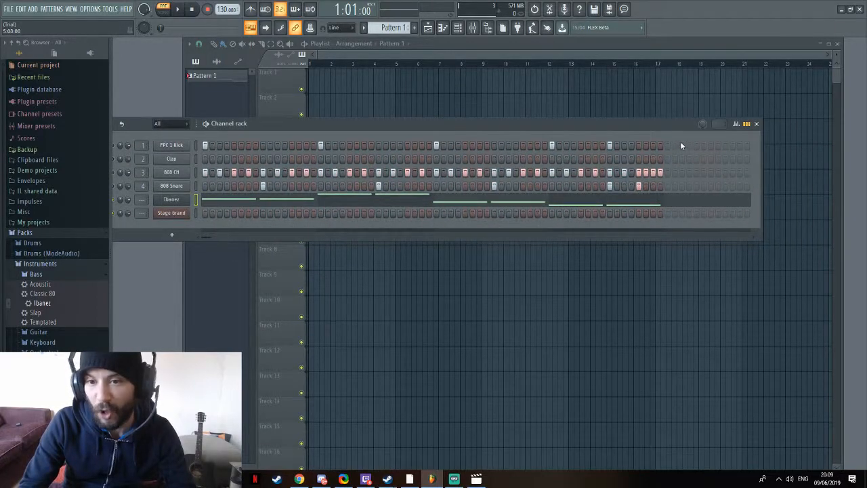
drag(750, 160, 684, 165)
drag(560, 125, 650, 102)
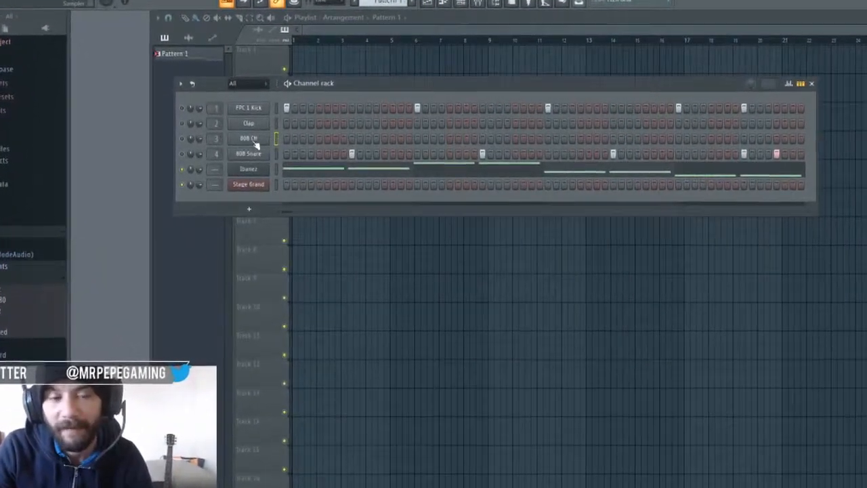
- Fill the 808 CH channel with a hit every 2 steps and play it with the bass line
right_click(245, 135)
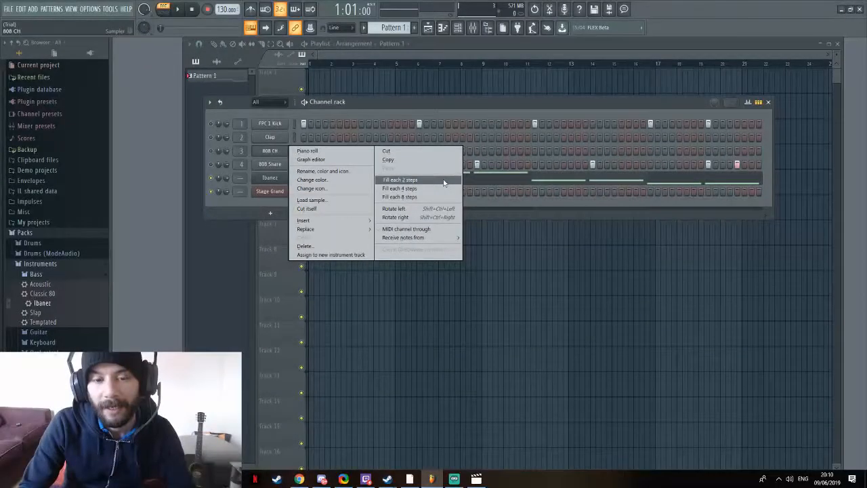
click(399, 143)
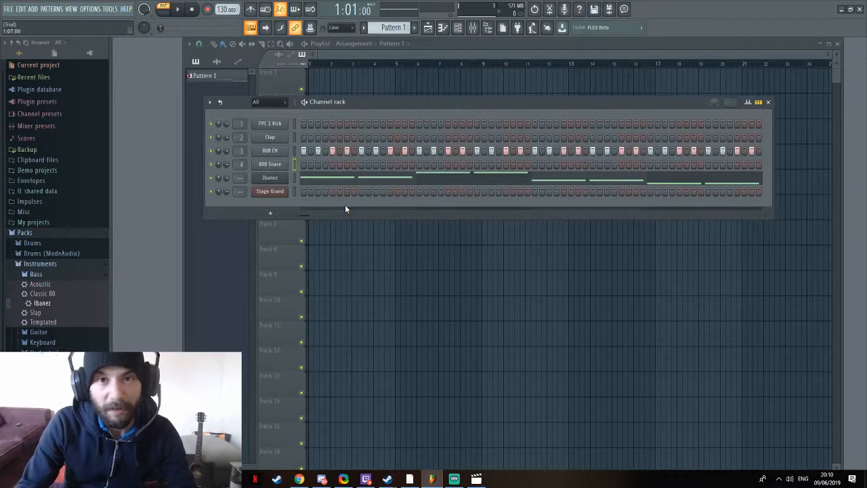
key(space)
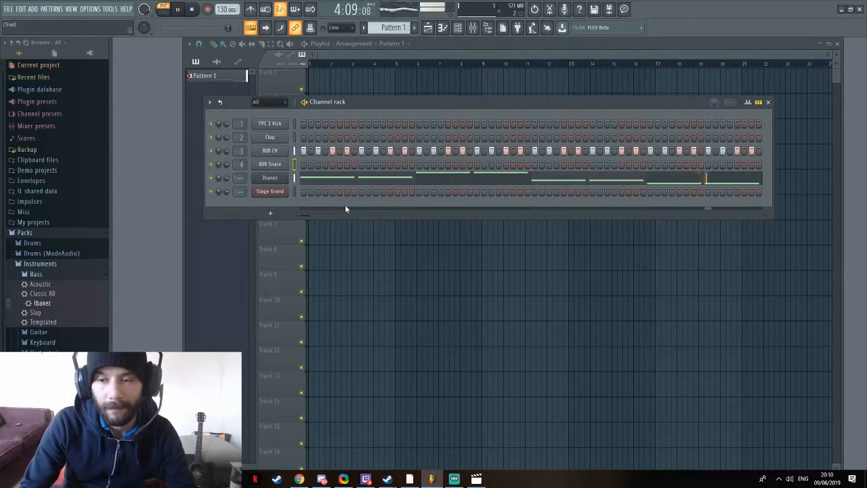
key(space)
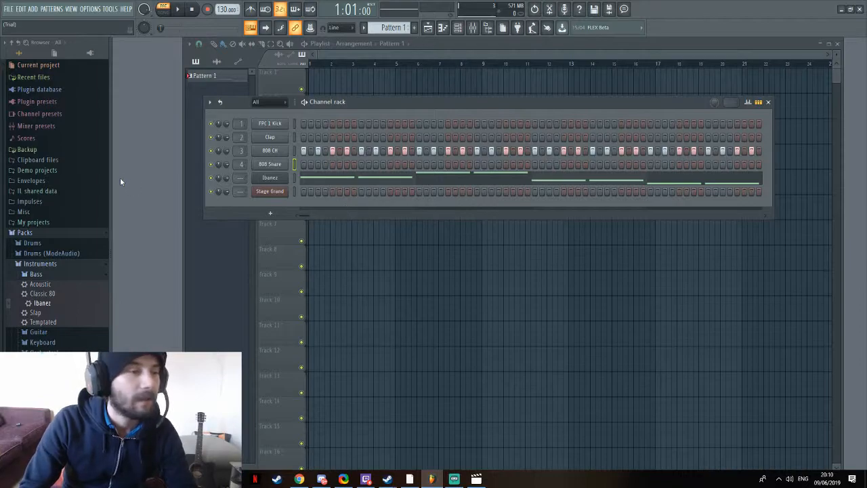
- Find the 808 CH sample in the Hats folder of the Drums pack and load it onto channel 3
scroll(68, 149, down, 2)
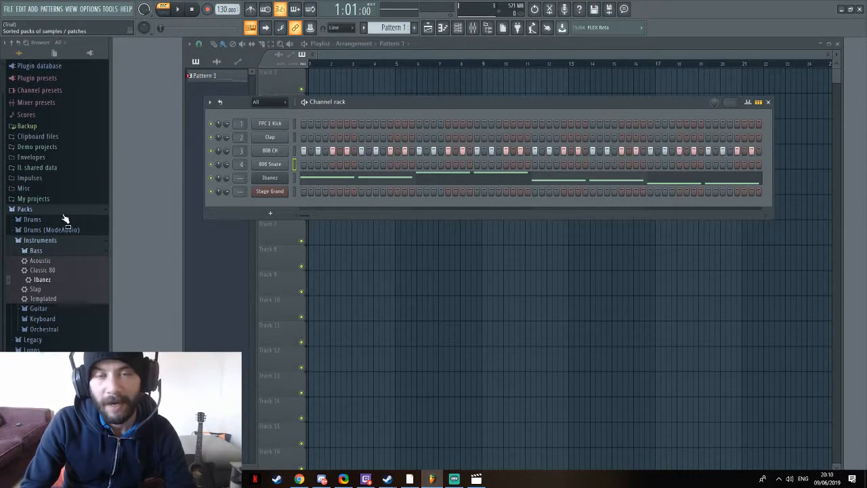
click(105, 252)
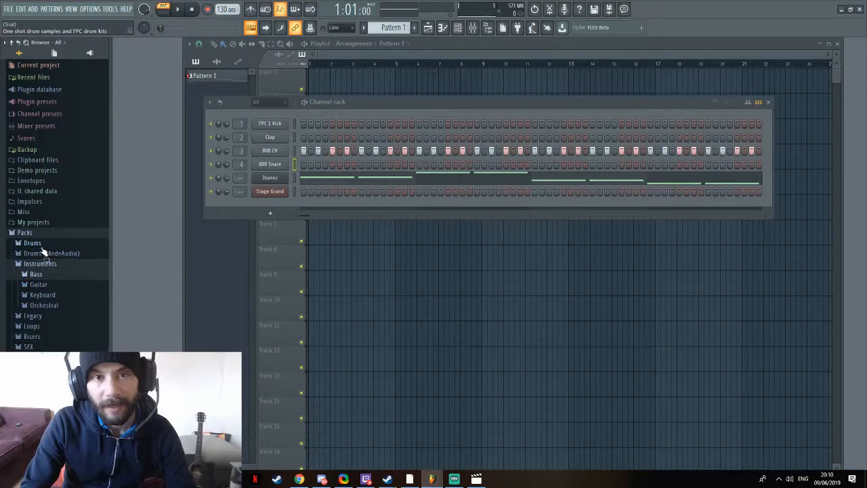
click(36, 243)
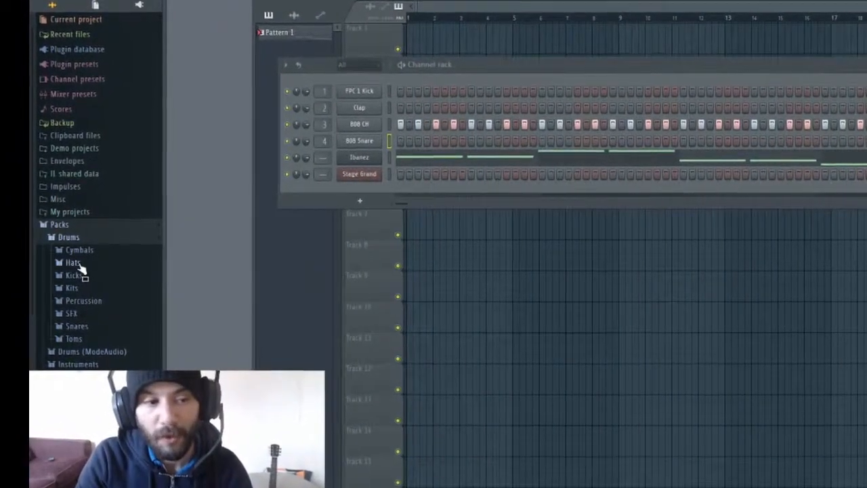
click(80, 264)
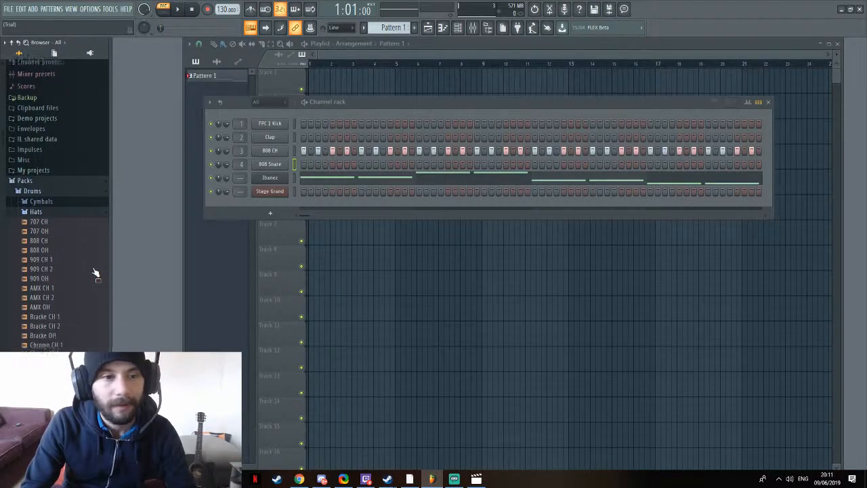
scroll(92, 266, down, 4)
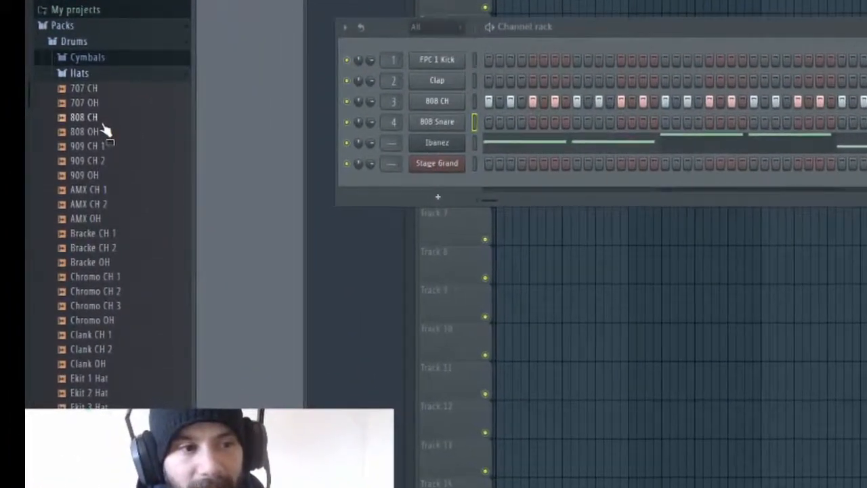
drag(92, 118, 431, 103)
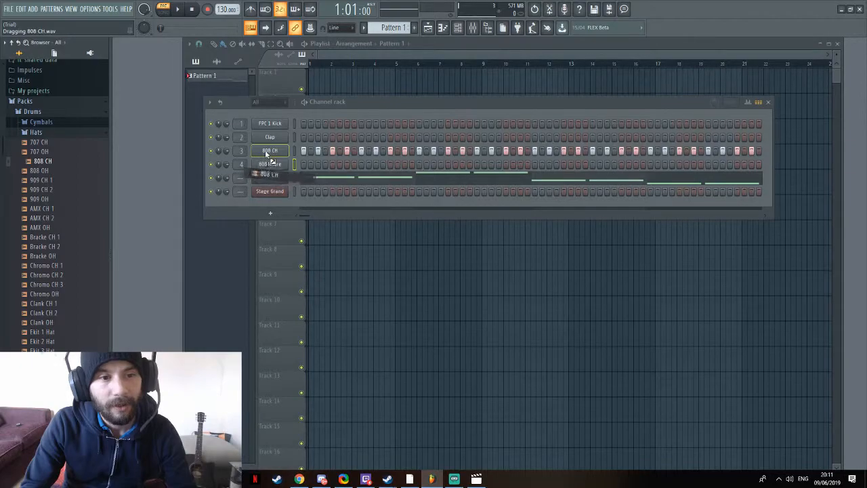
mouse_move(265, 154)
mouse_down()
mouse_move(631, 154)
mouse_move(274, 153)
mouse_up()
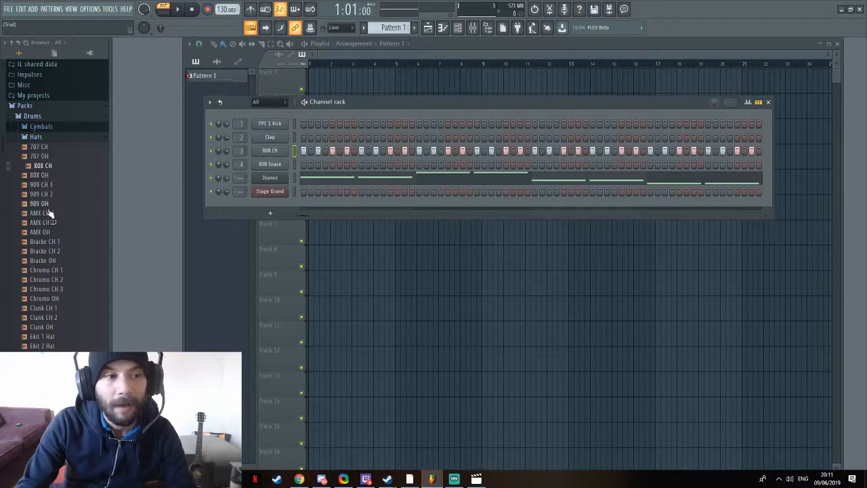
- Look through the Hats folder and preview alternative hat samples, including 909 OH
scroll(54, 203, down, 4)
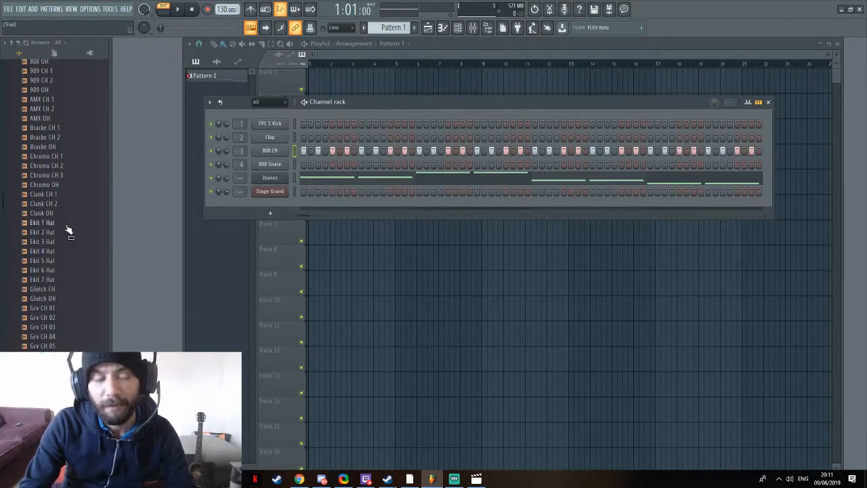
scroll(53, 241, up, 5)
scroll(52, 240, down, 5)
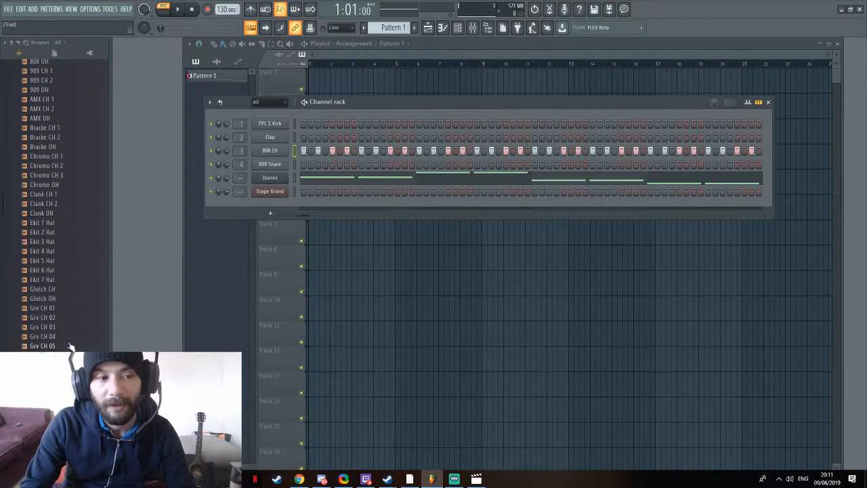
click(42, 89)
scroll(65, 182, up, 5)
click(39, 288)
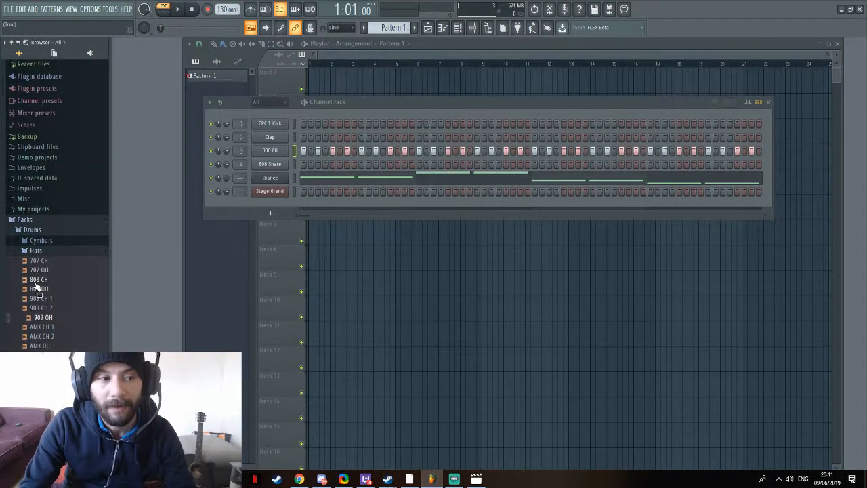
click(44, 317)
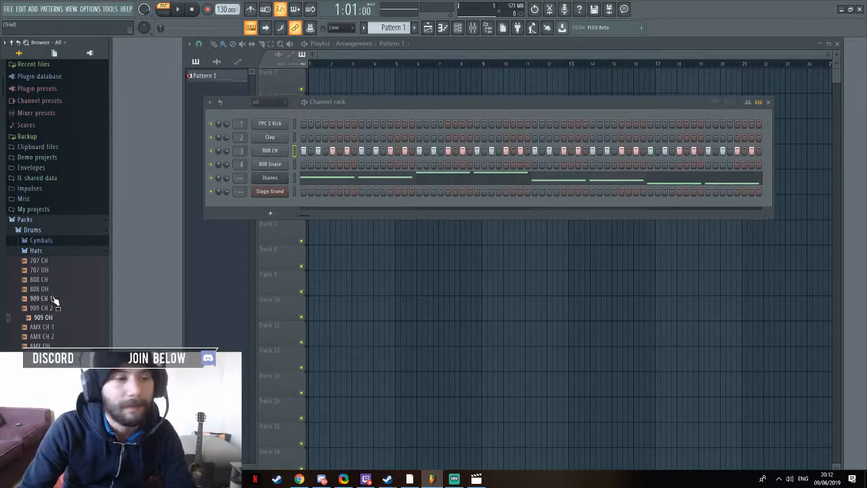
- Find 808 Snare in the Snares folder of the Drums pack and load it onto channel 4
click(87, 251)
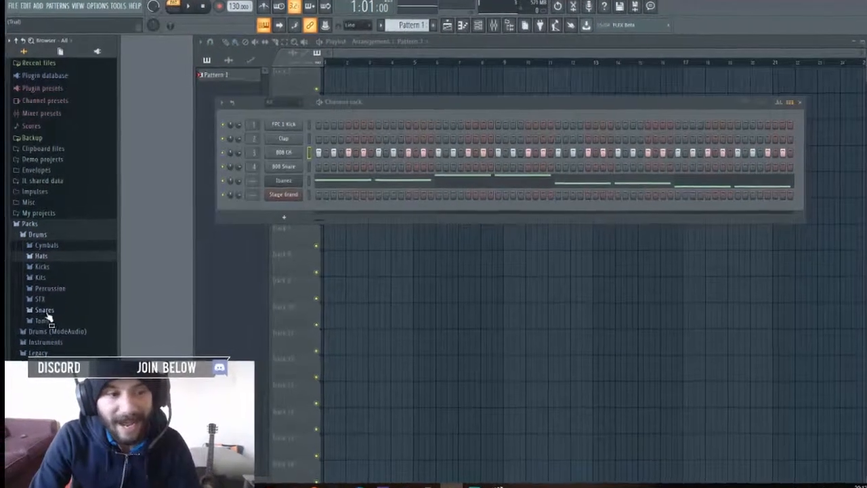
click(74, 325)
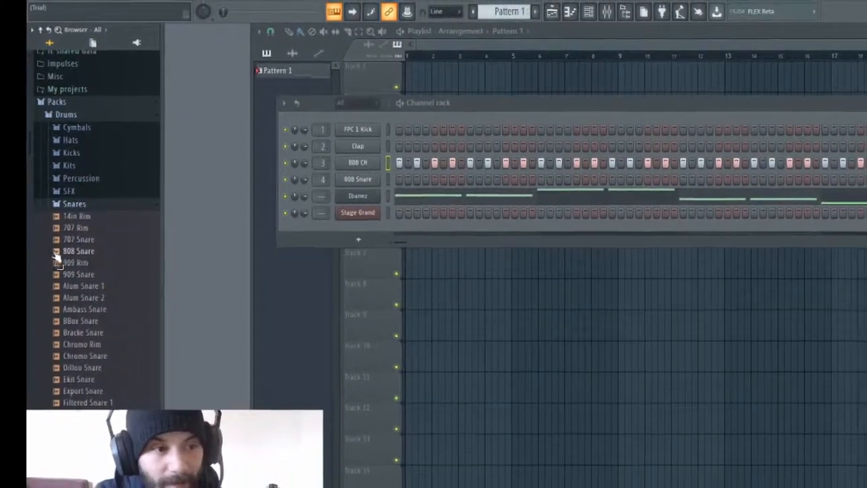
drag(67, 242, 292, 166)
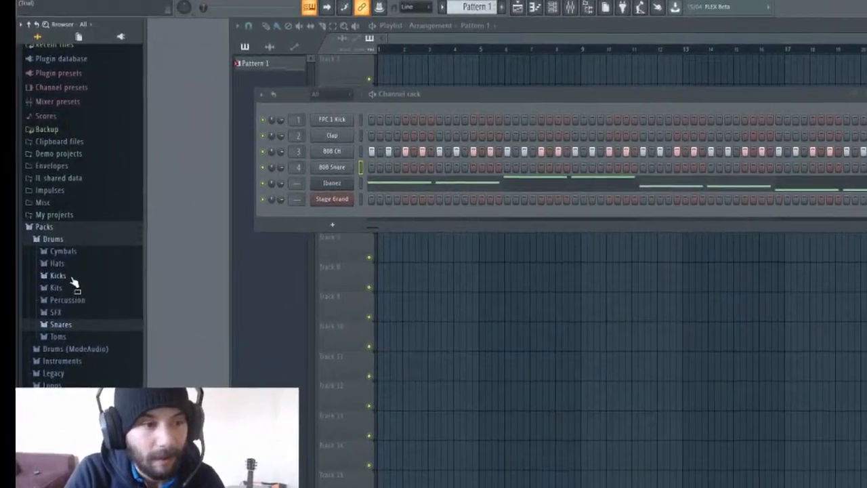
- Open the Kicks folder of the Drums pack and preview the FPC 1 Kick sample
click(50, 268)
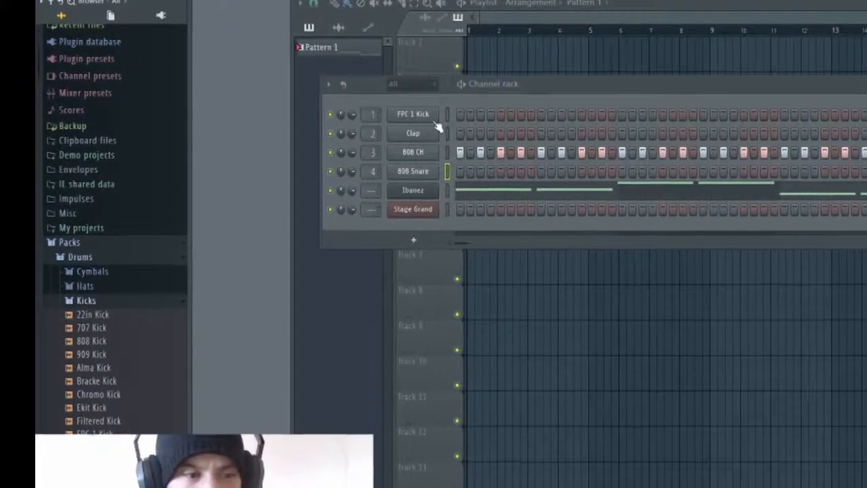
scroll(158, 367, down, 5)
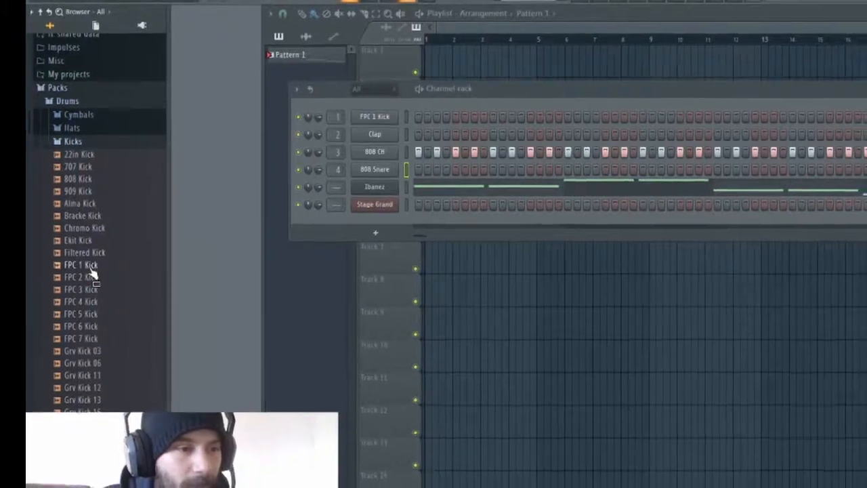
click(86, 263)
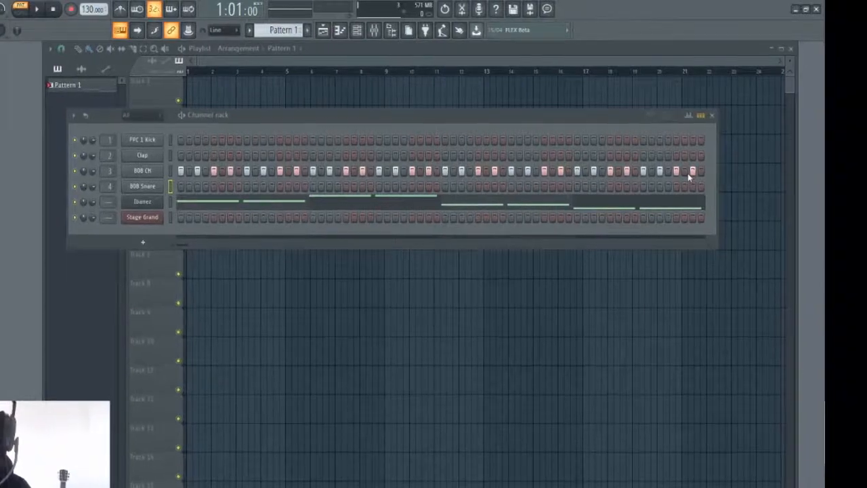
- Fill the last four steps of bar 4 on the 808 CH channel with hits and play the pattern
click(676, 174)
click(692, 174)
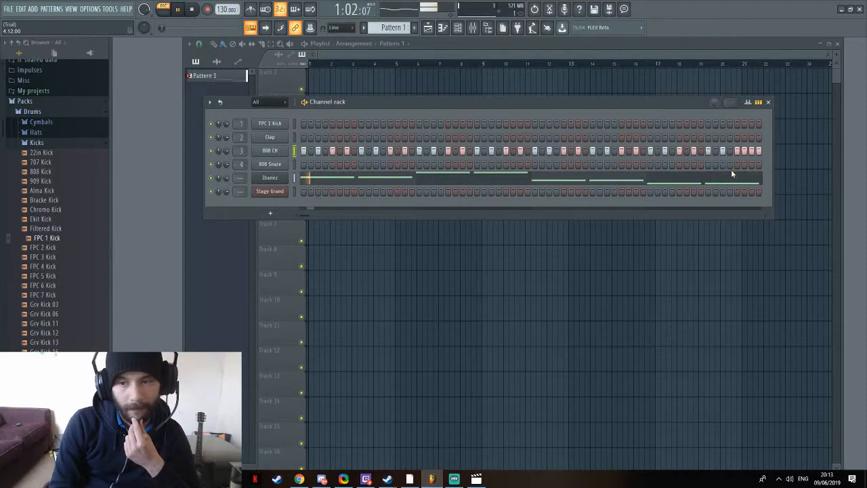
key(space)
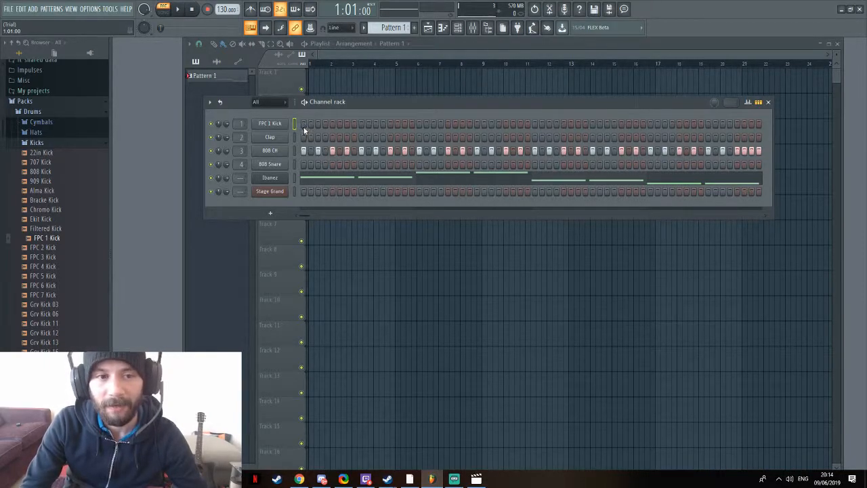
- Place an FPC 1 Kick hit on the first step of each of the four bars and play the pattern
click(304, 124)
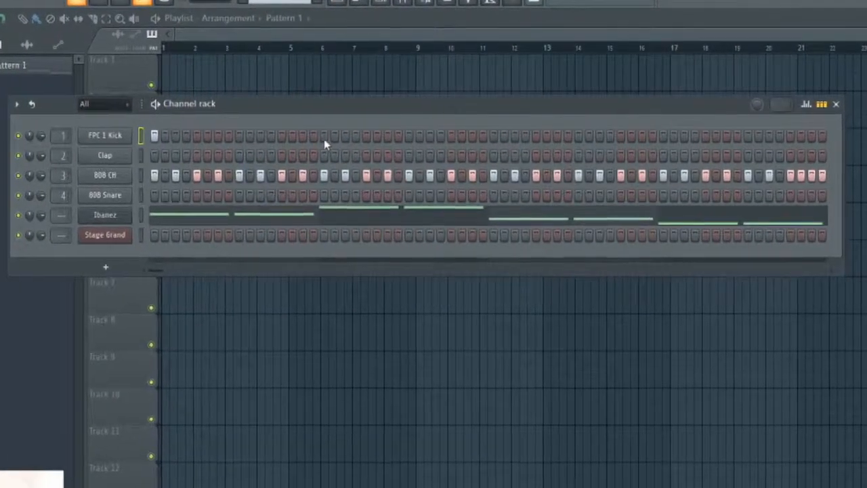
click(320, 138)
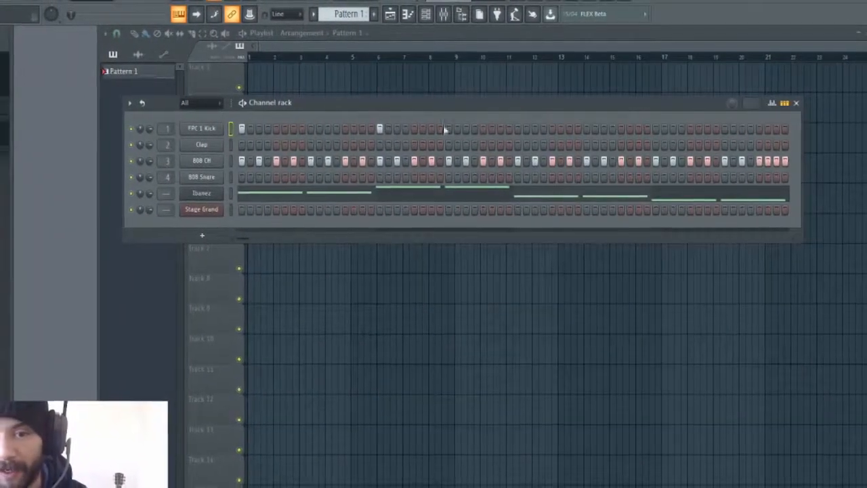
click(519, 128)
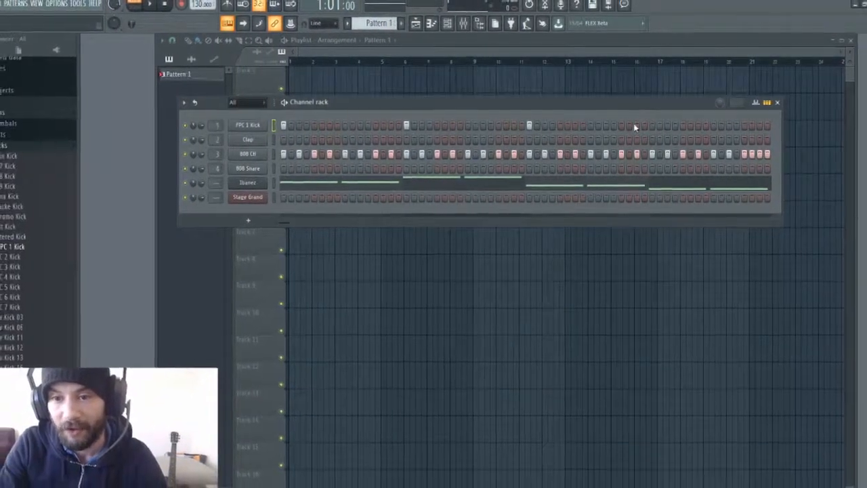
click(653, 125)
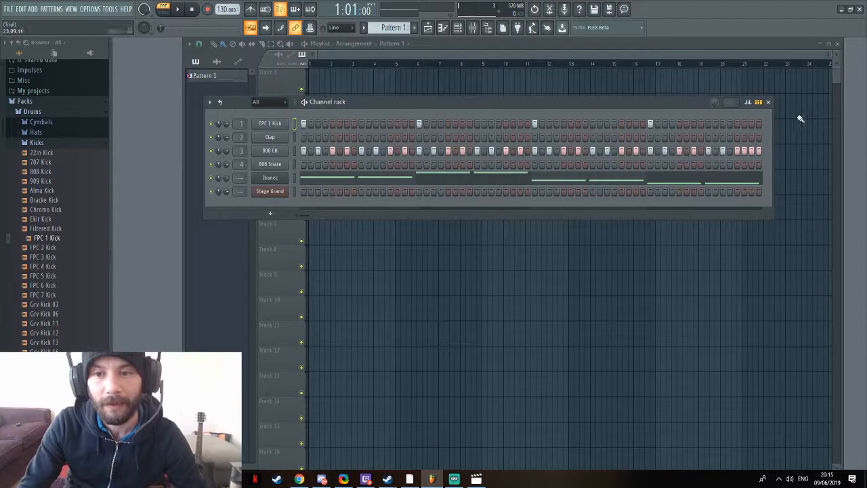
key(space)
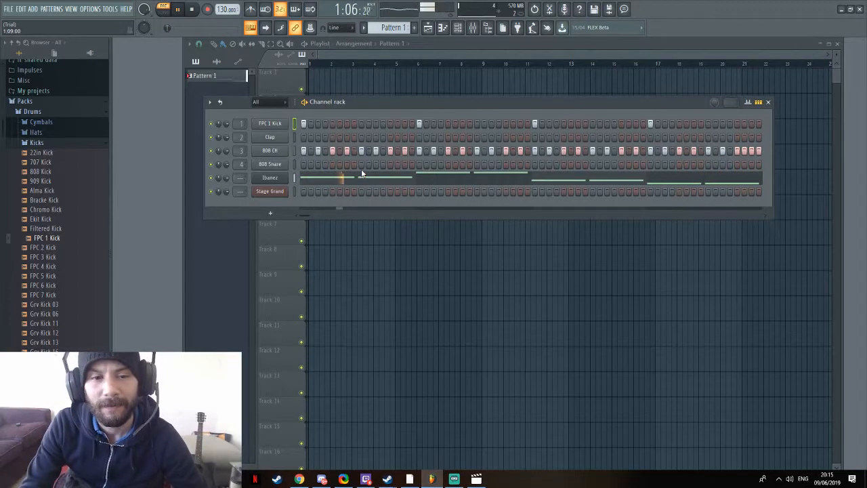
key(space)
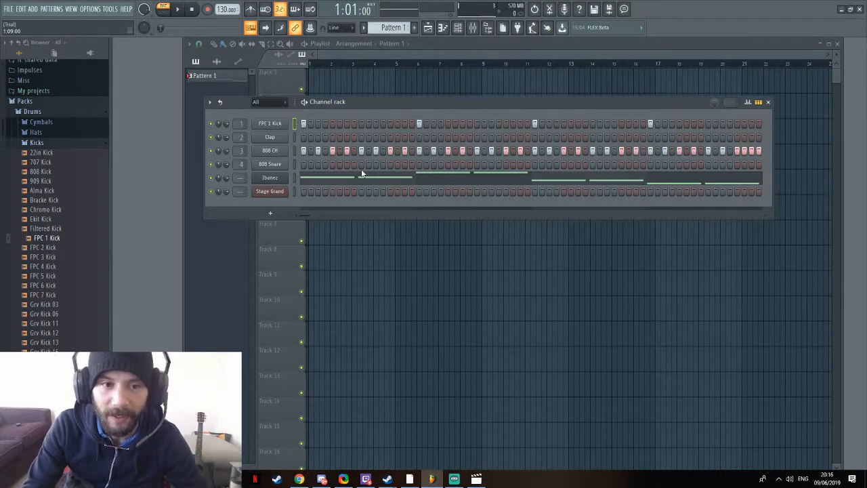
- Place an 808 Snare hit at the middle of each of the four bars, playing the pattern to check the beat
key(space)
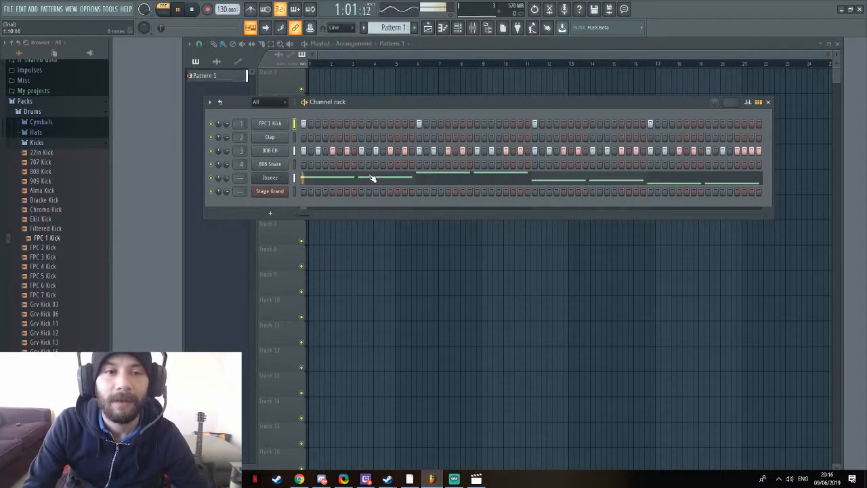
click(359, 165)
key(space)
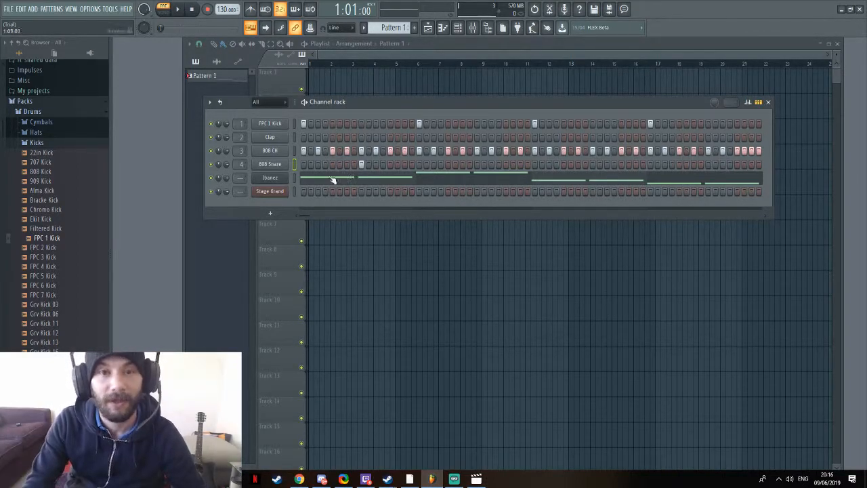
key(space)
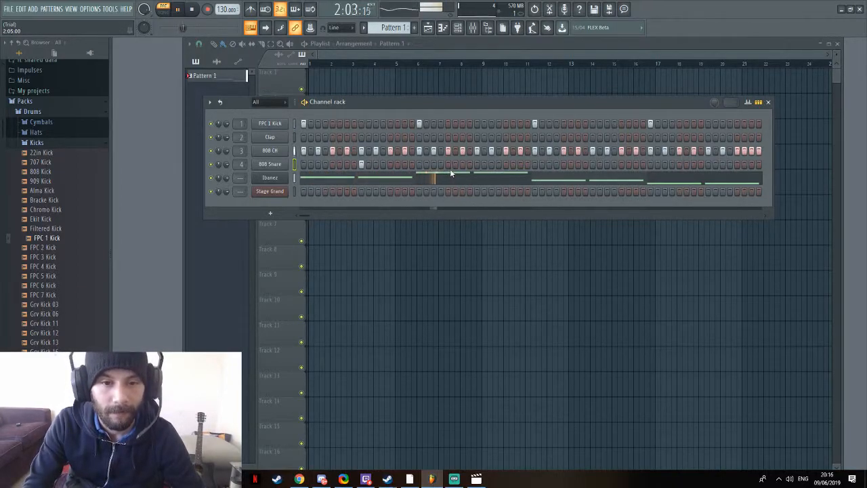
click(477, 164)
key(space)
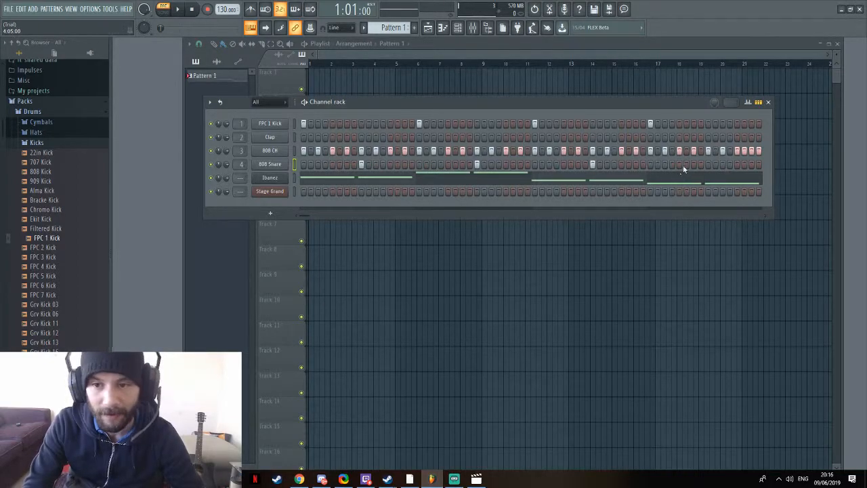
key(space)
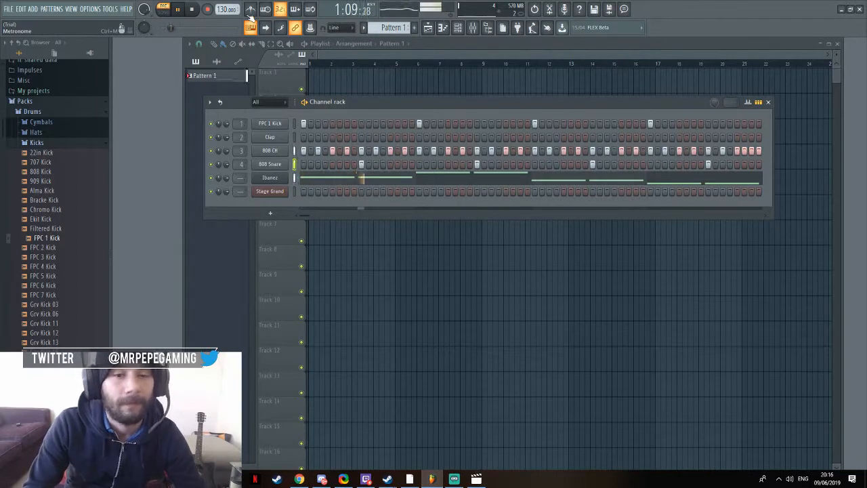
key(space)
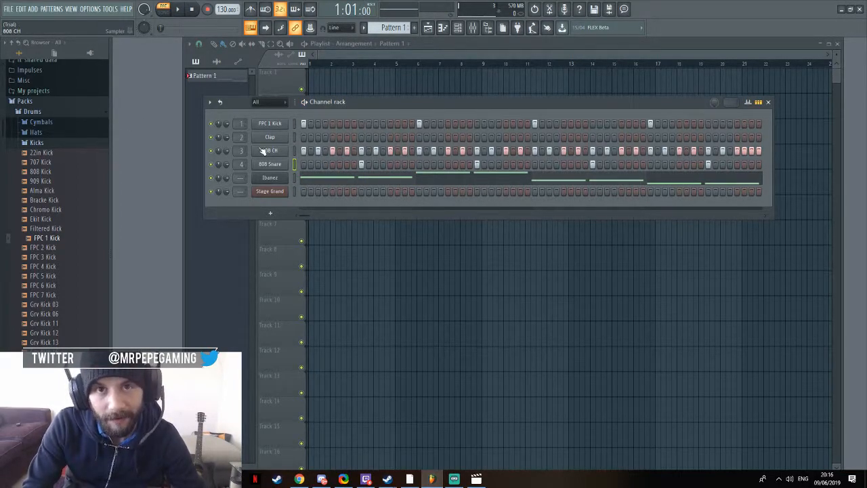
- Collapse the Drums pack and open the Keyboard folder under Instruments to locate Stage Grand
click(35, 142)
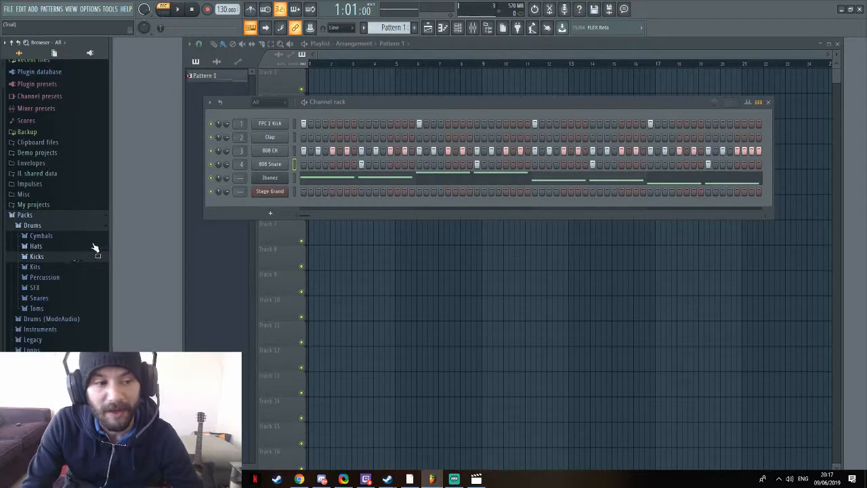
click(64, 229)
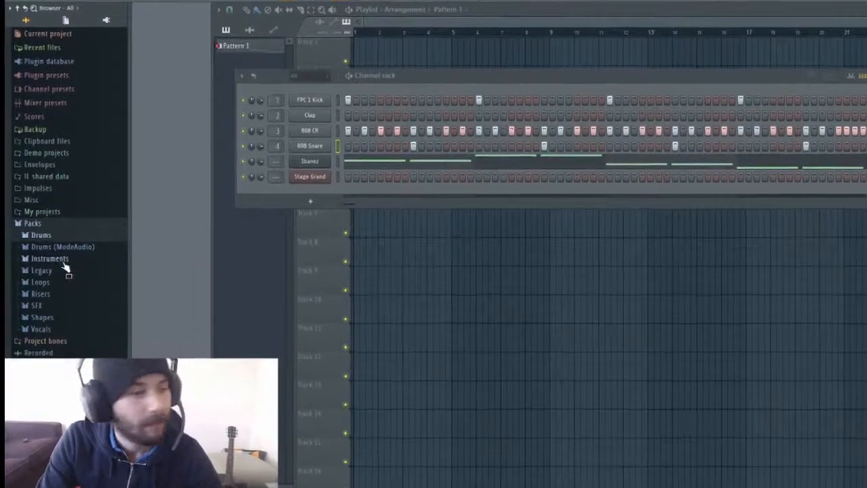
click(74, 262)
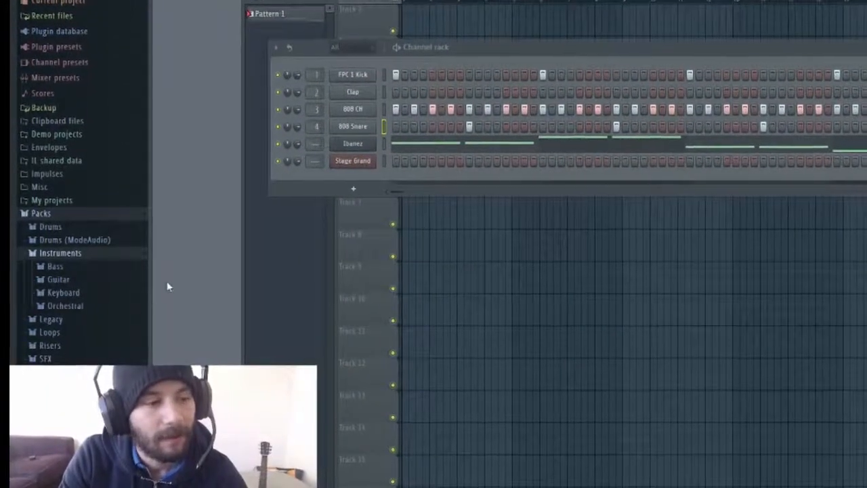
click(74, 294)
scroll(112, 295, down, 1)
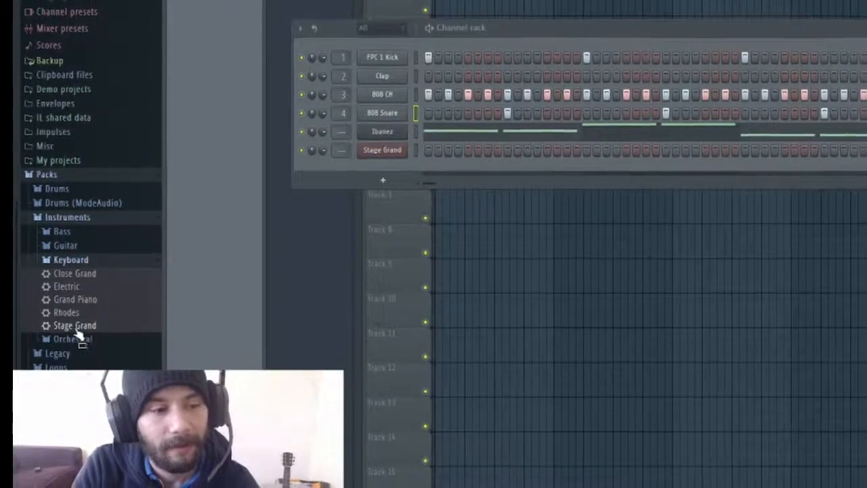
- Add the Stage Grand instrument to the channel rack below Ibanez and open its piano roll
drag(77, 330, 410, 172)
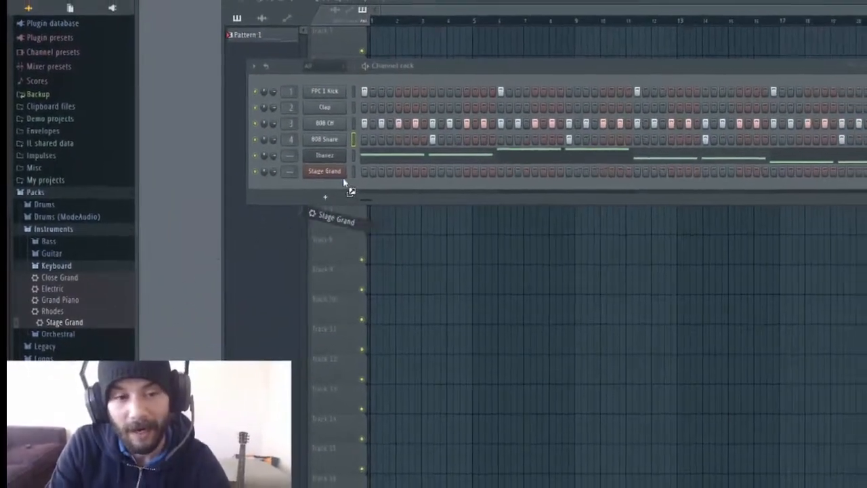
drag(343, 183, 335, 174)
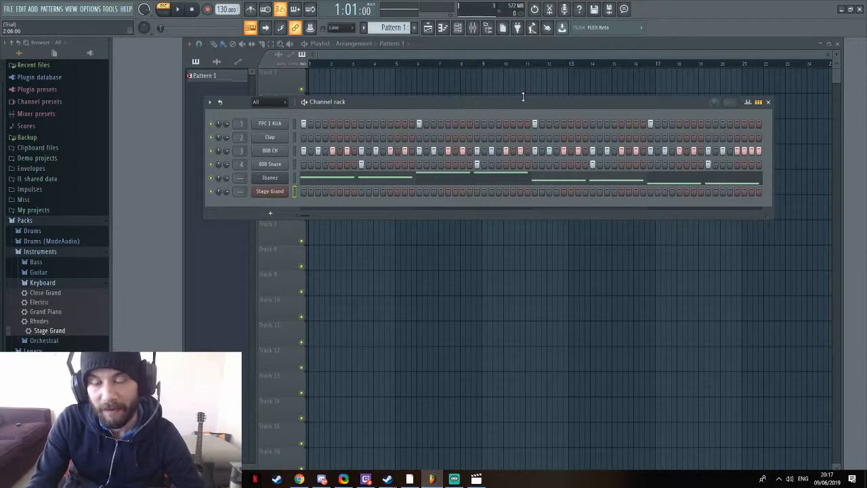
right_click(270, 193)
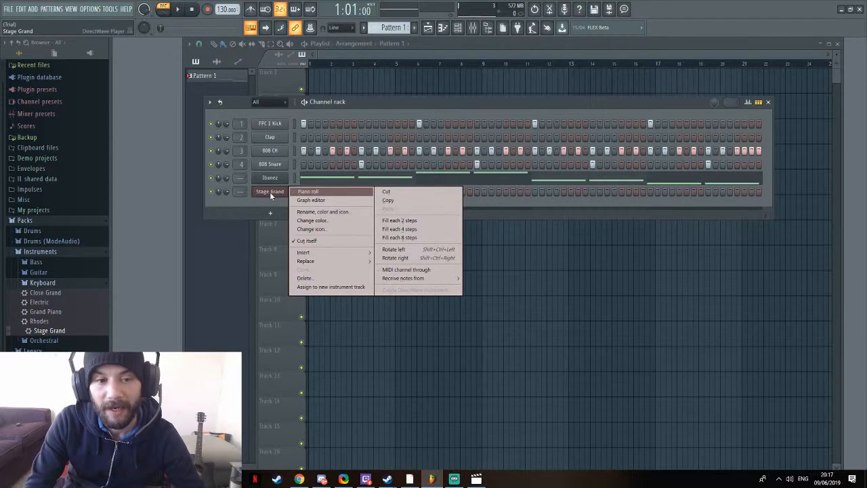
click(324, 192)
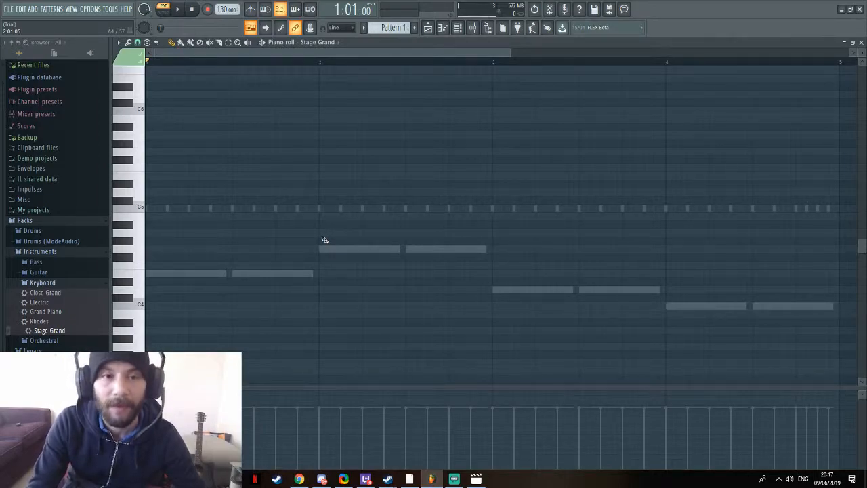
- Play the pattern while auditioning Stage Grand keys from the octave around C5 up to B5 against the bass line, and stop playback
key(space)
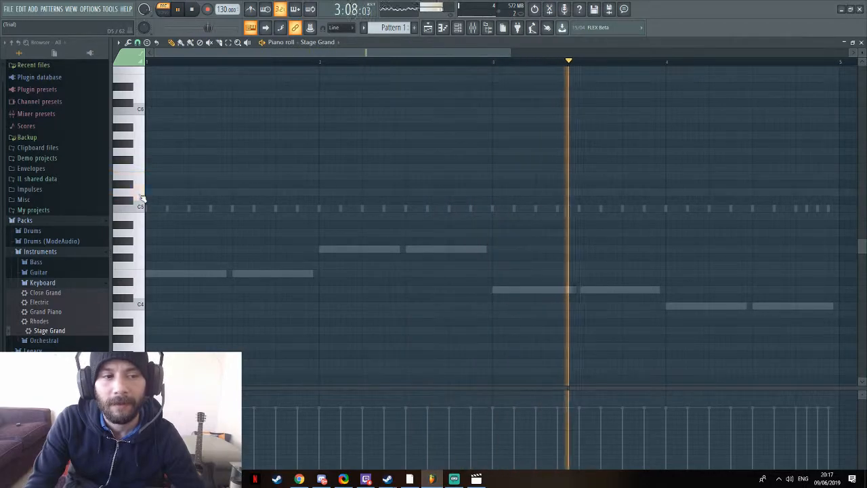
click(143, 233)
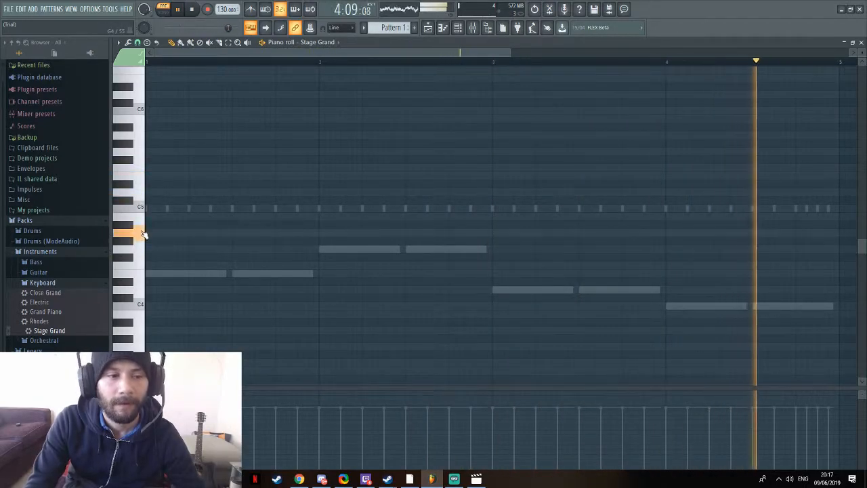
click(141, 235)
click(139, 224)
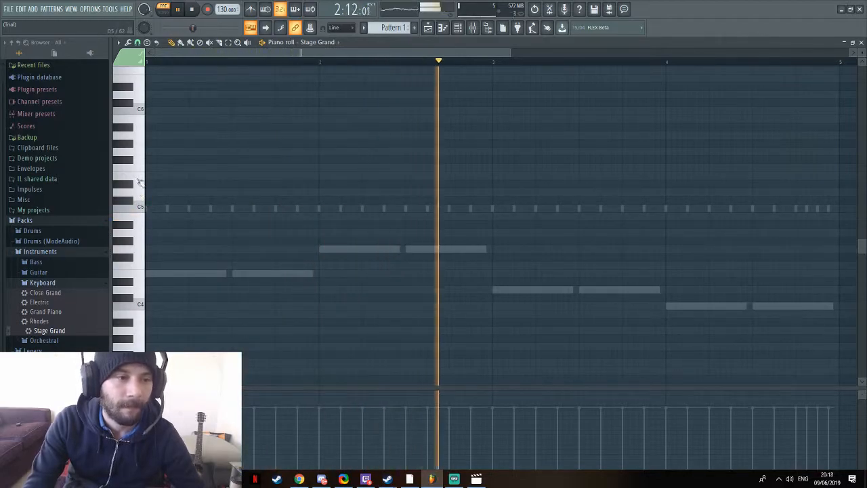
click(142, 149)
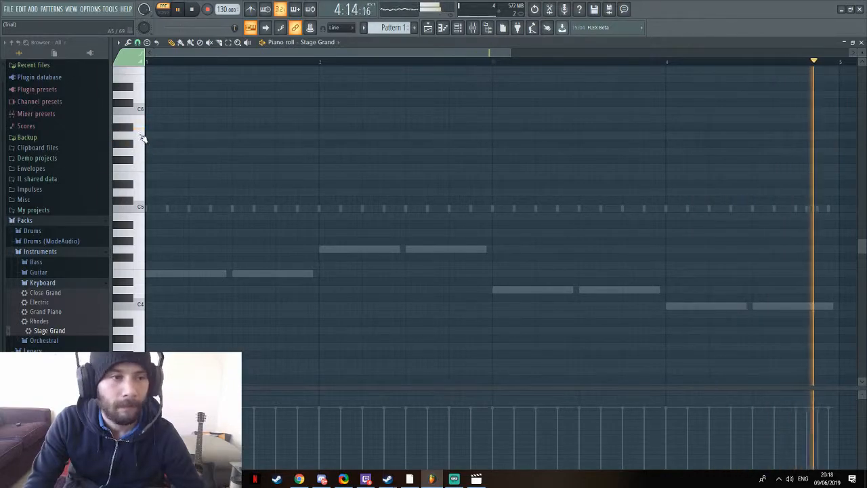
click(142, 126)
click(142, 126)
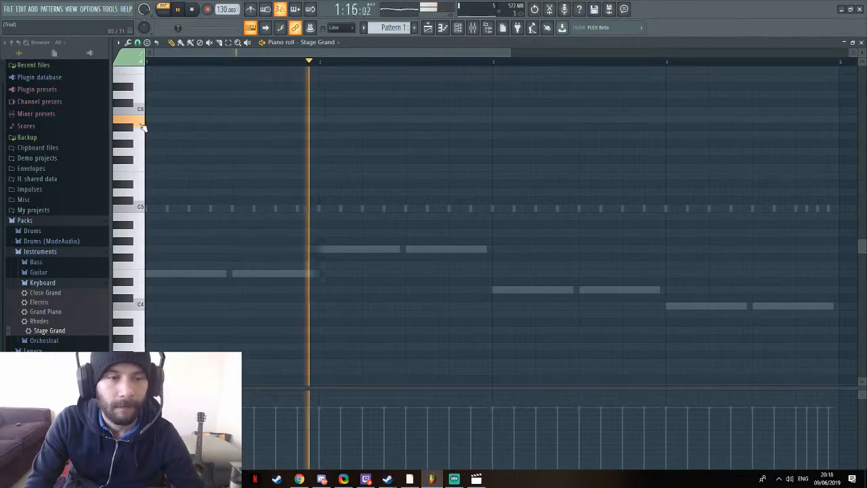
click(141, 140)
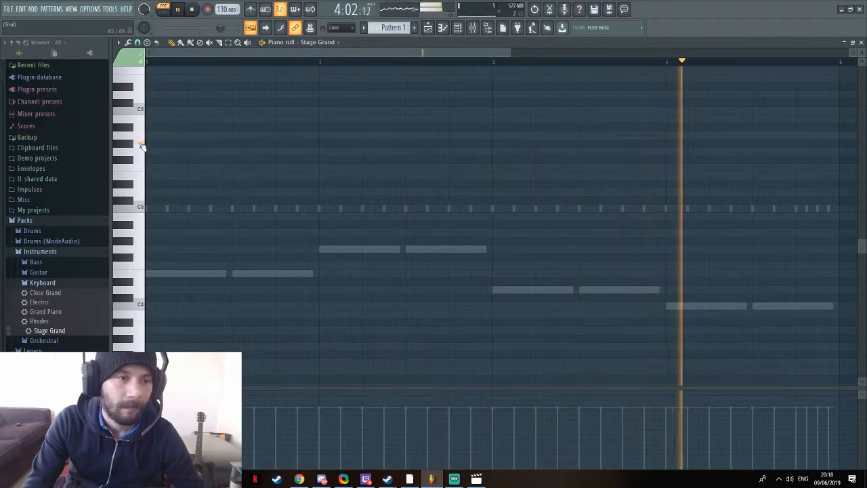
key(space)
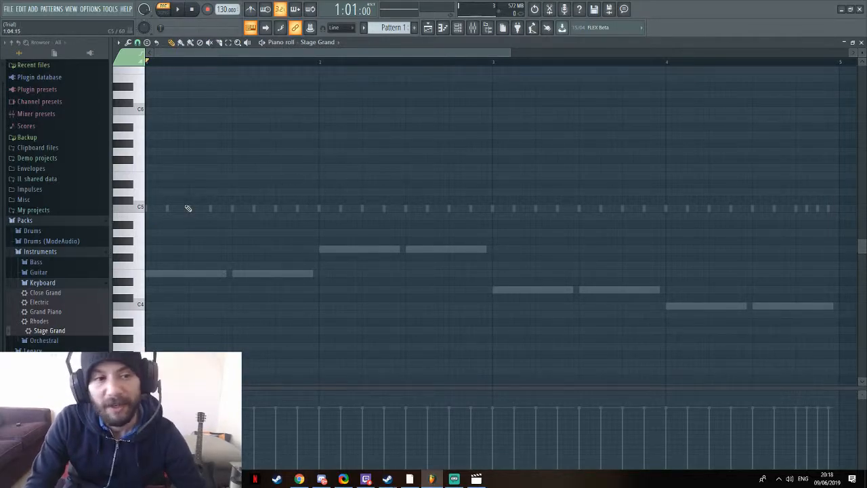
click(148, 210)
click(226, 249)
right_click(244, 250)
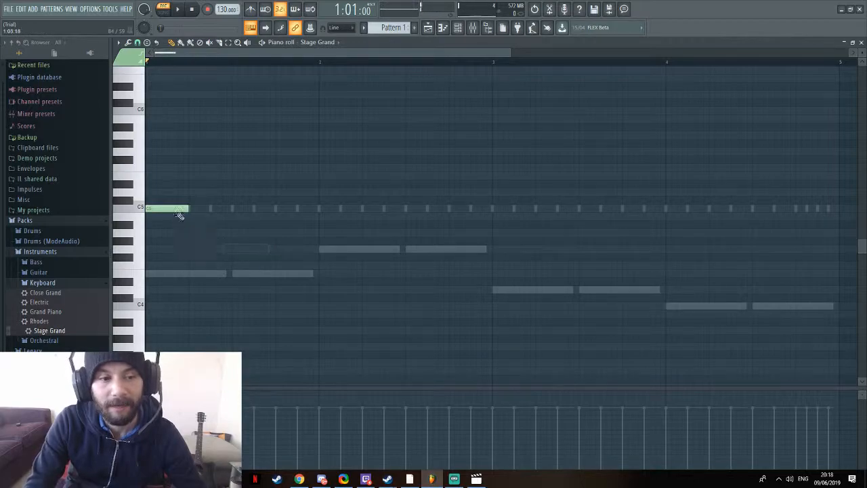
click(268, 249)
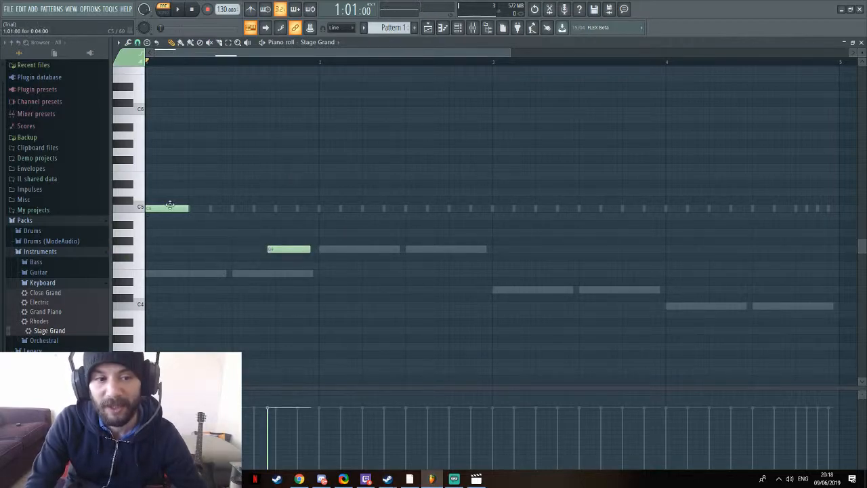
right_click(305, 250)
right_click(165, 208)
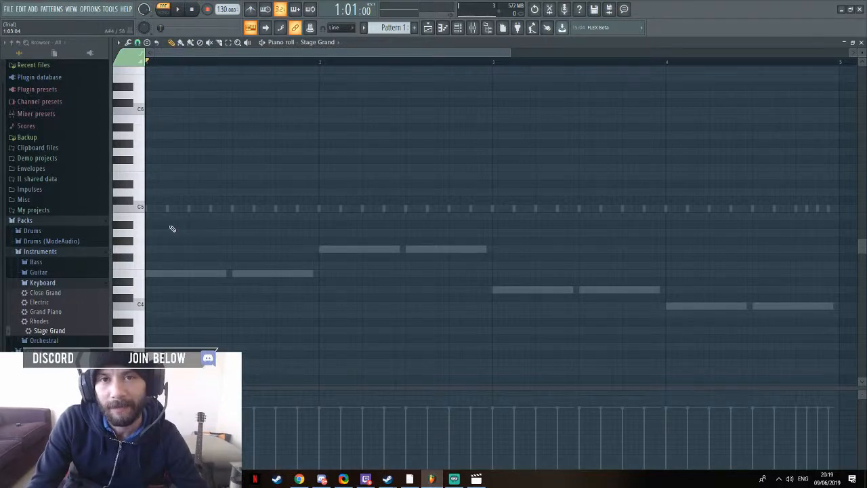
key(space)
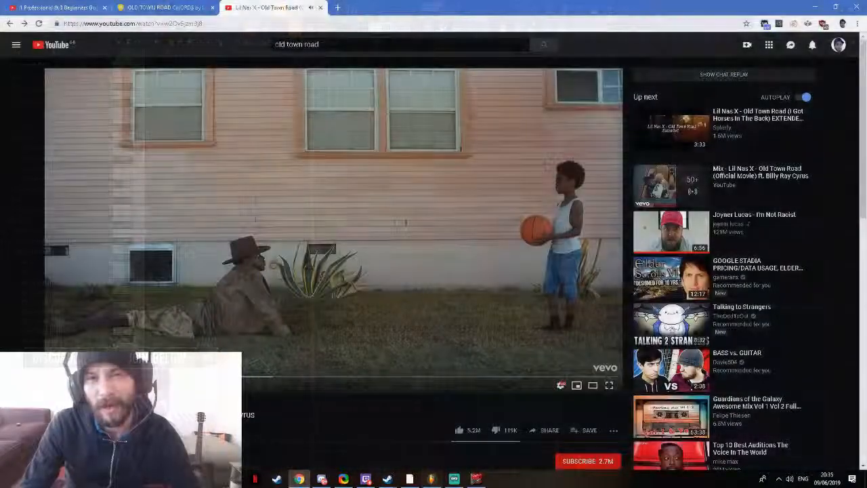